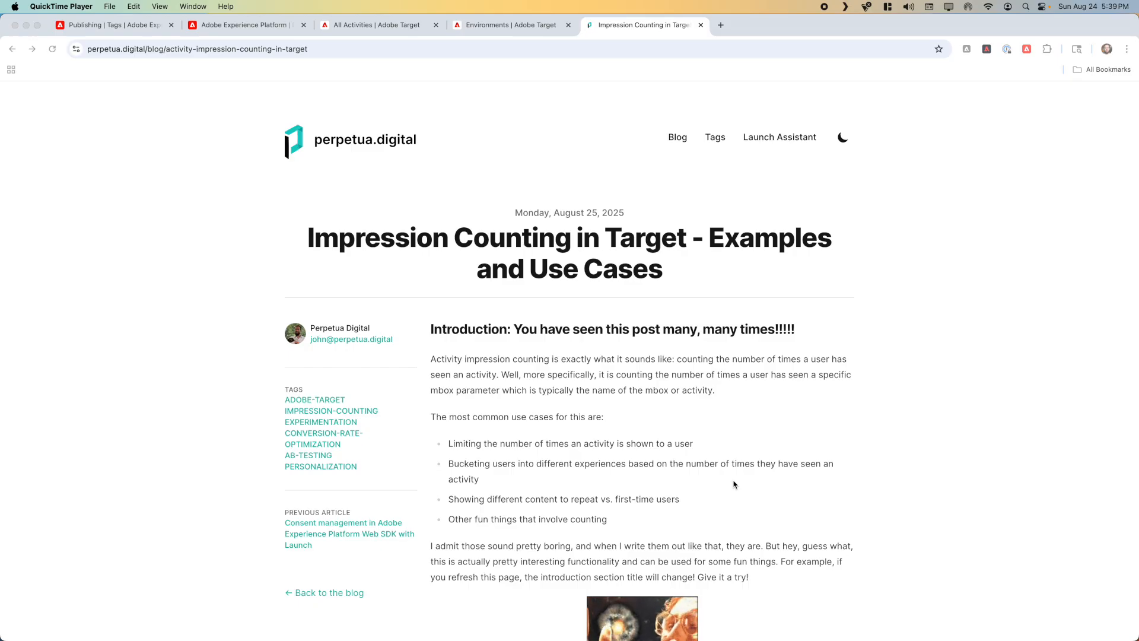
Step: Open the Target sandbox page at staging.perpetua.digital/targetsandbox
click(734, 485)
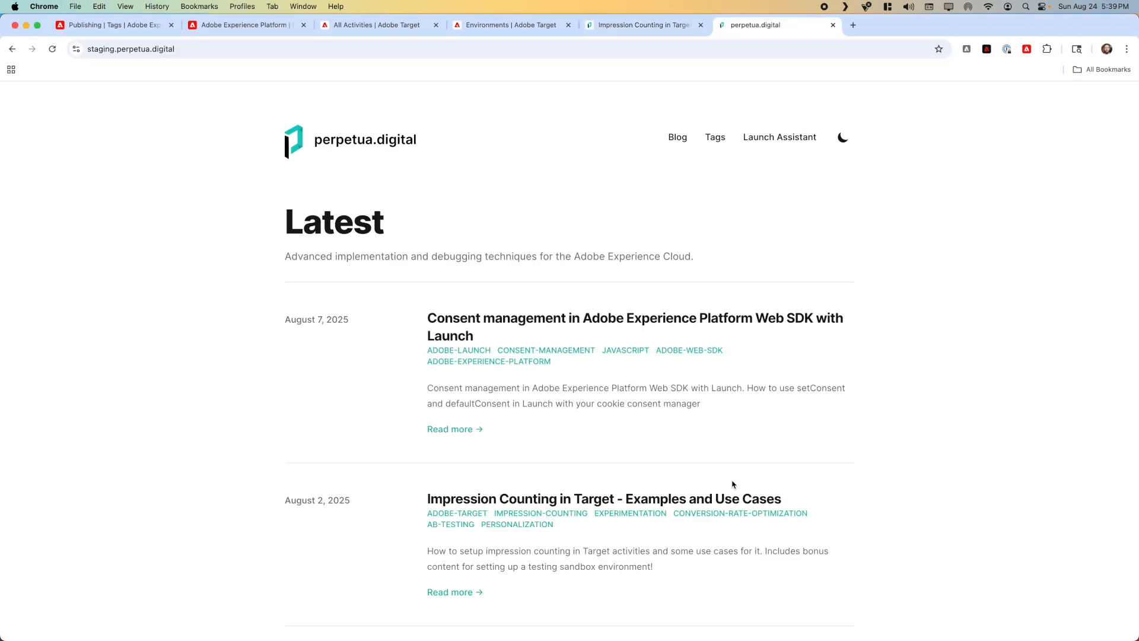
click(252, 55)
click(254, 59)
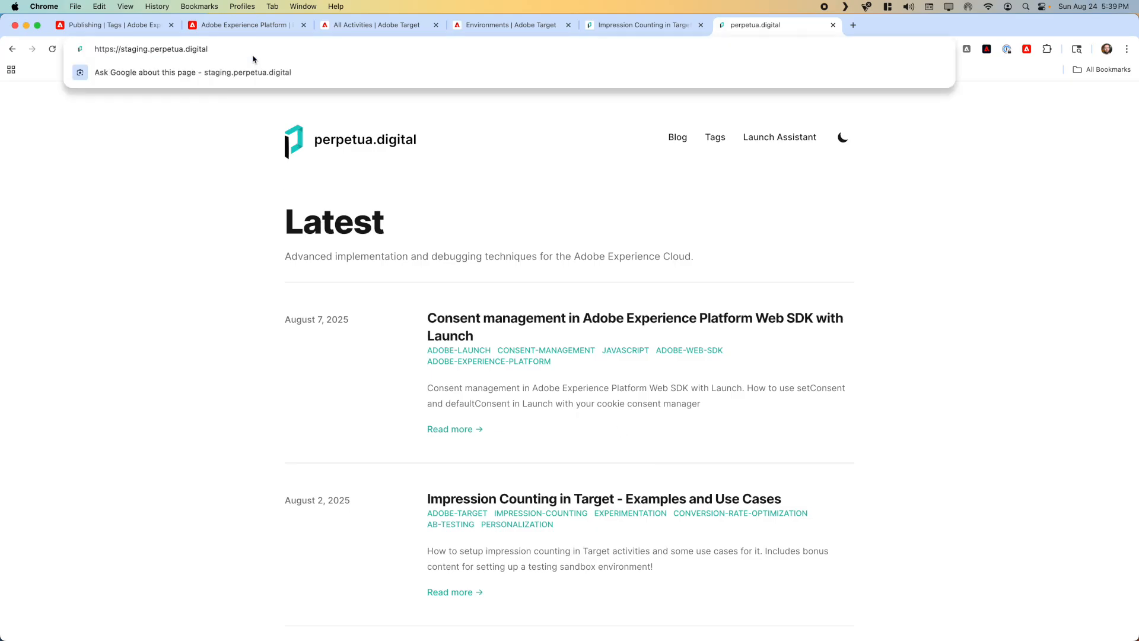
text(/targetsandbox)
key(Return)
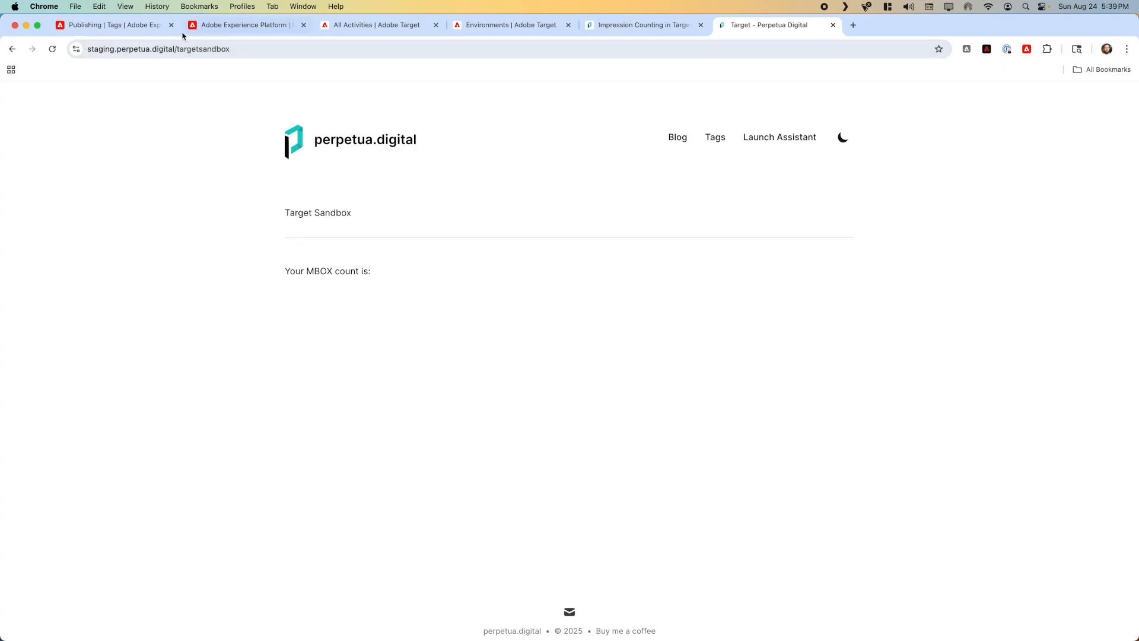
Step: Review the Activity Mode options of the Staging environment in Adobe Target and close its settings without saving
click(345, 26)
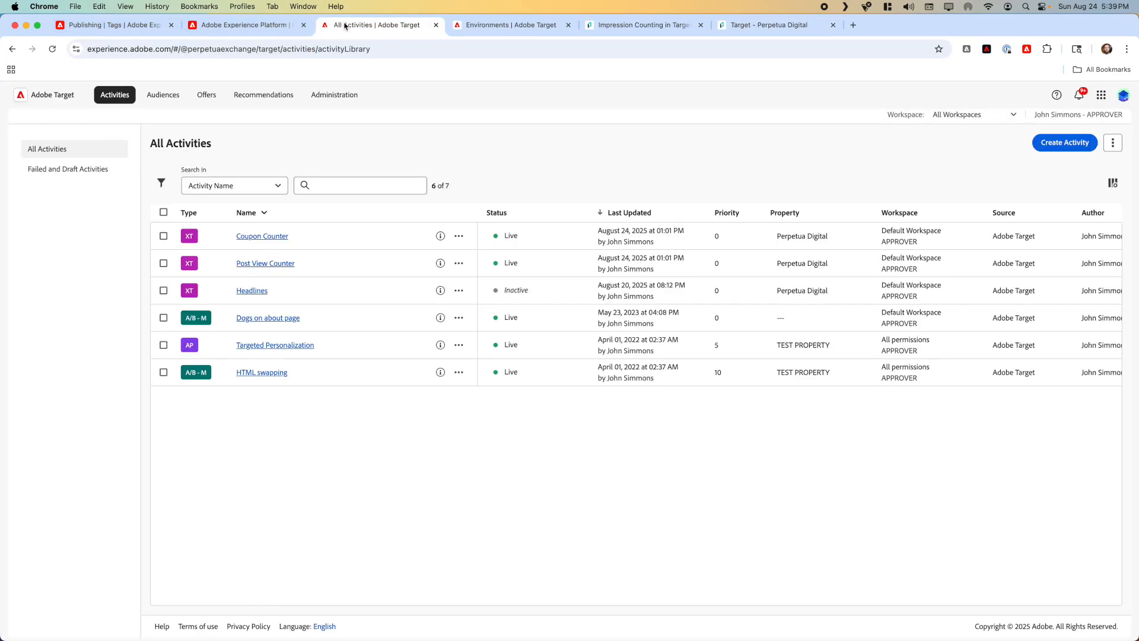
click(471, 25)
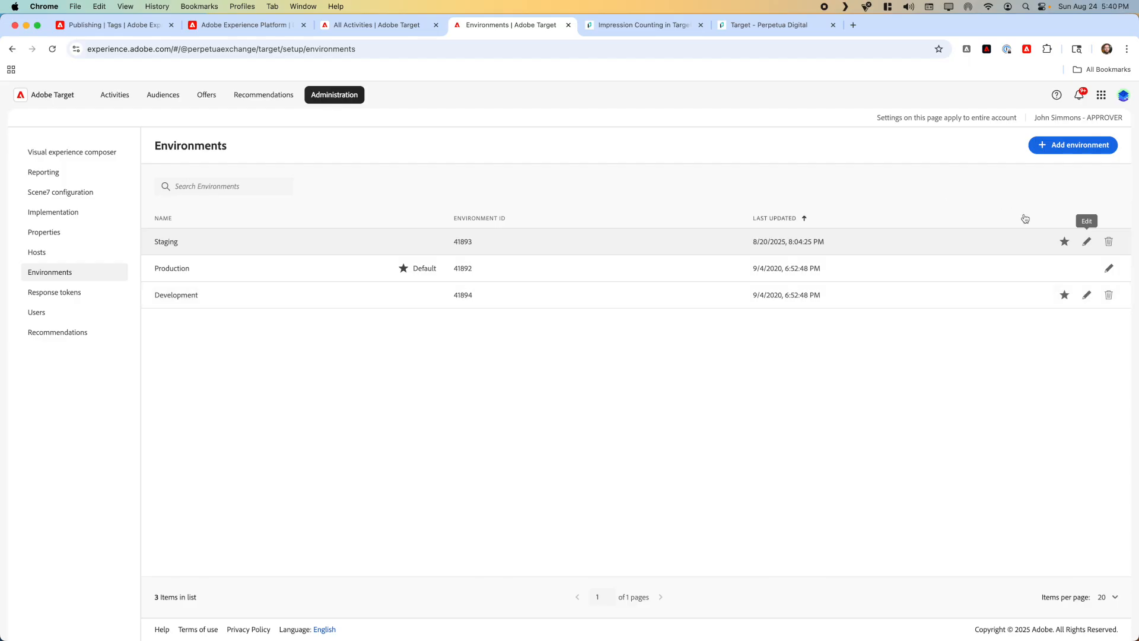
click(1087, 241)
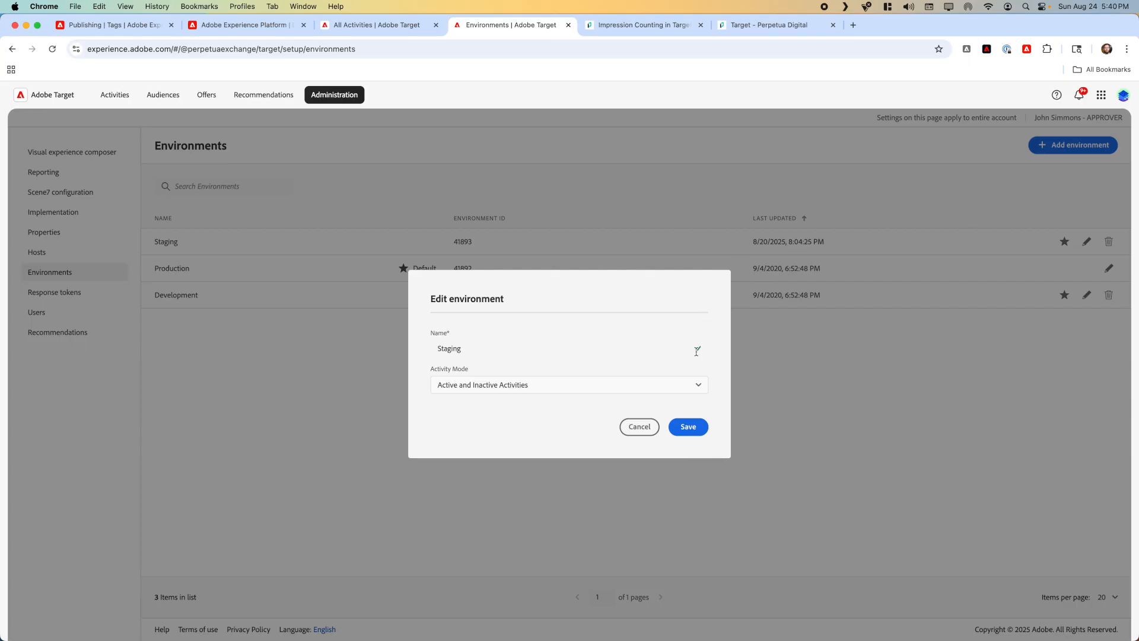
click(684, 383)
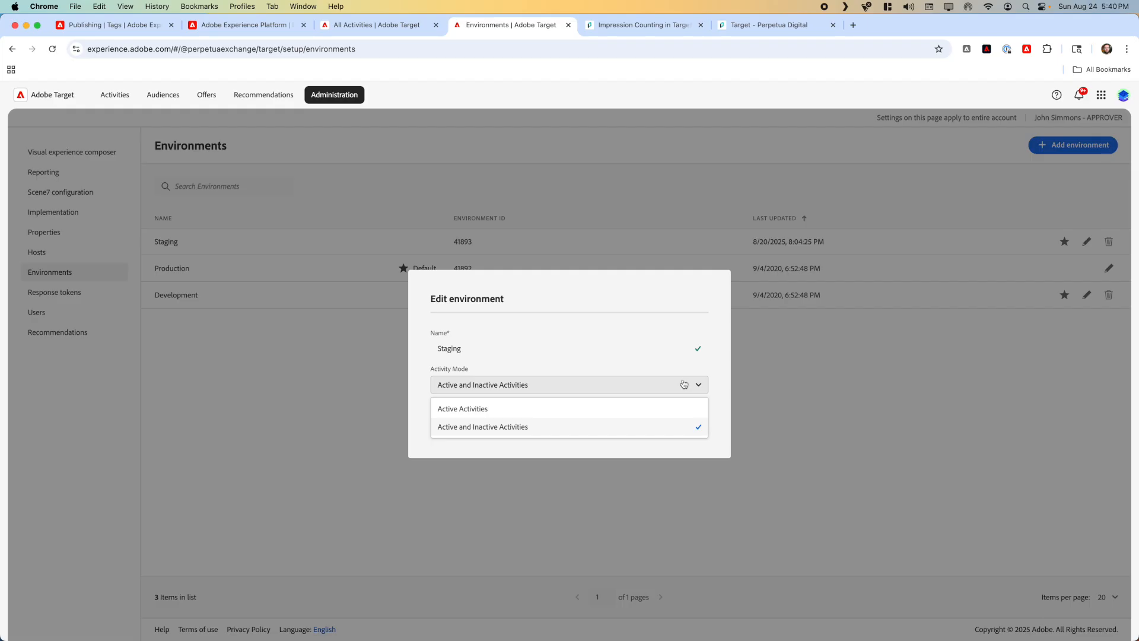
click(605, 364)
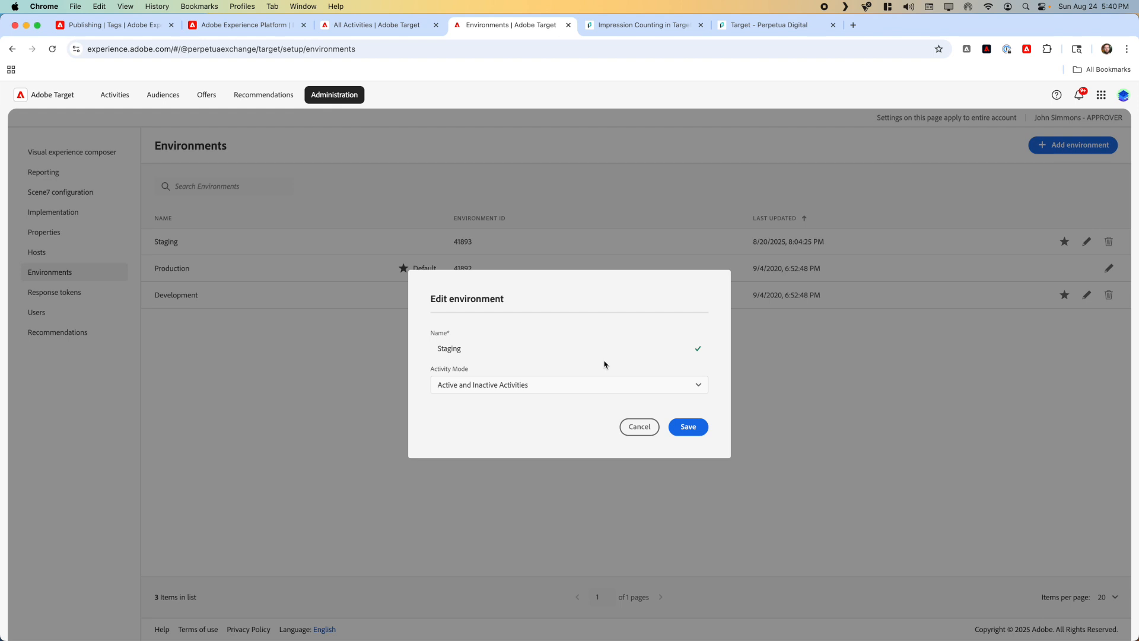
click(640, 426)
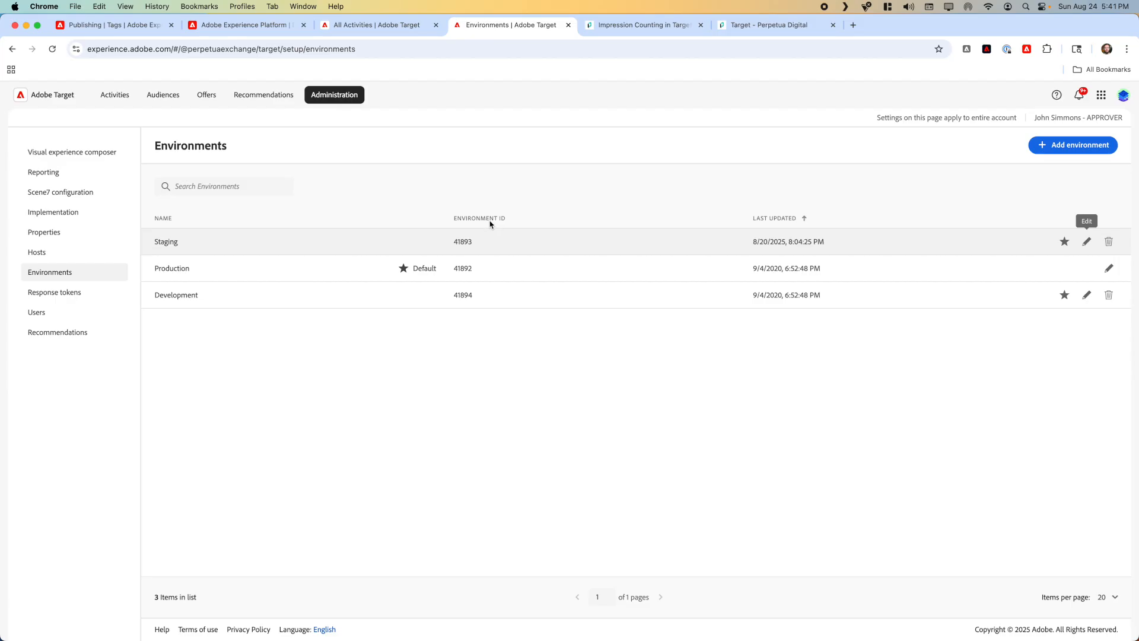
Step: Check the Target Environment ID in the datastream's Adobe Target service settings, and leave them without saving
click(271, 37)
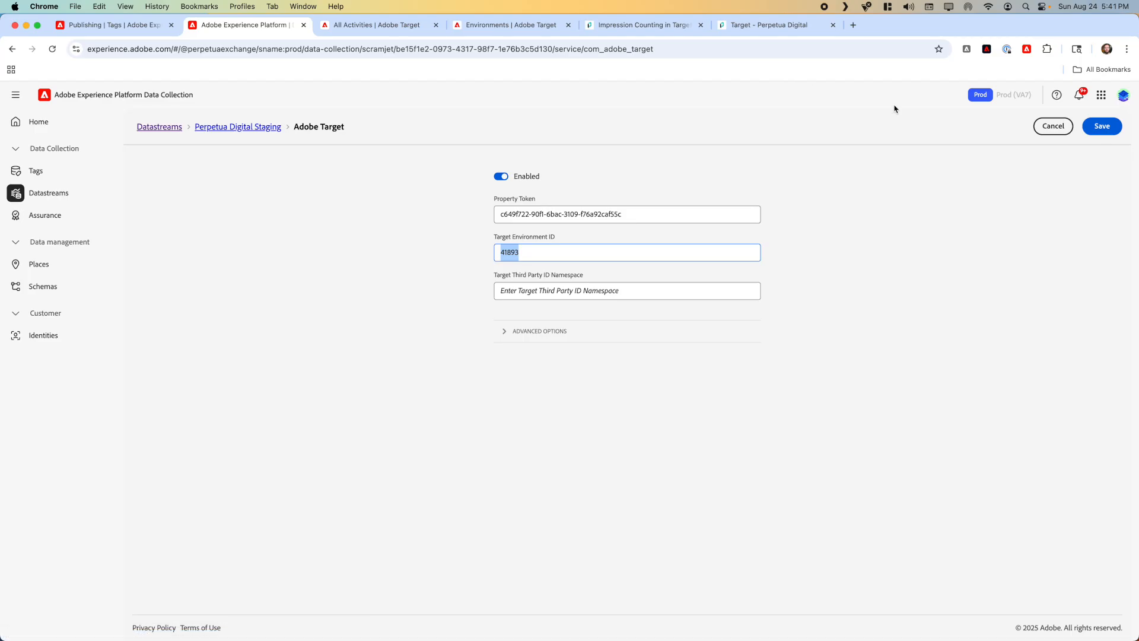
click(576, 338)
click(576, 338)
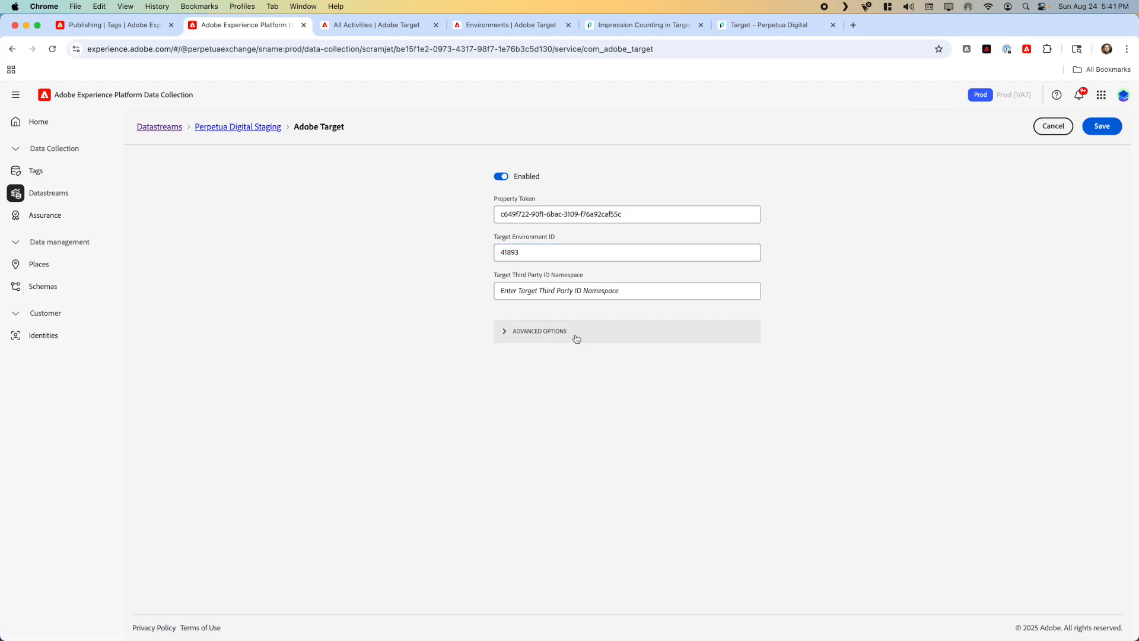
click(1045, 127)
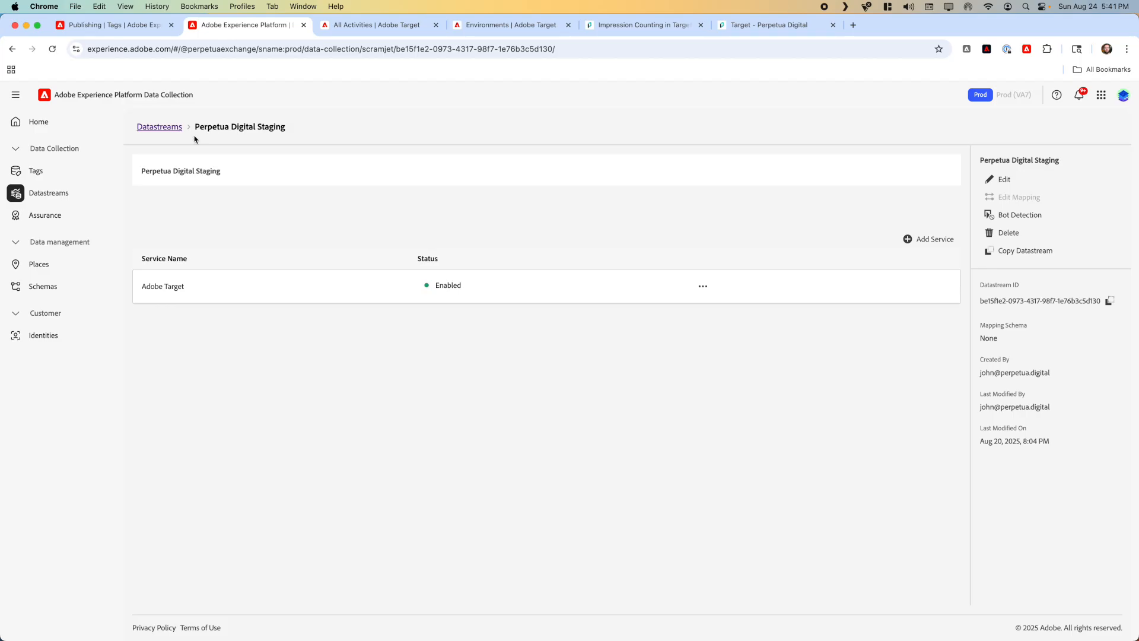
Step: Reopen the Perpetua Digital Staging datastream from the datastream list and select the environment ID in its Adobe Target service
click(169, 126)
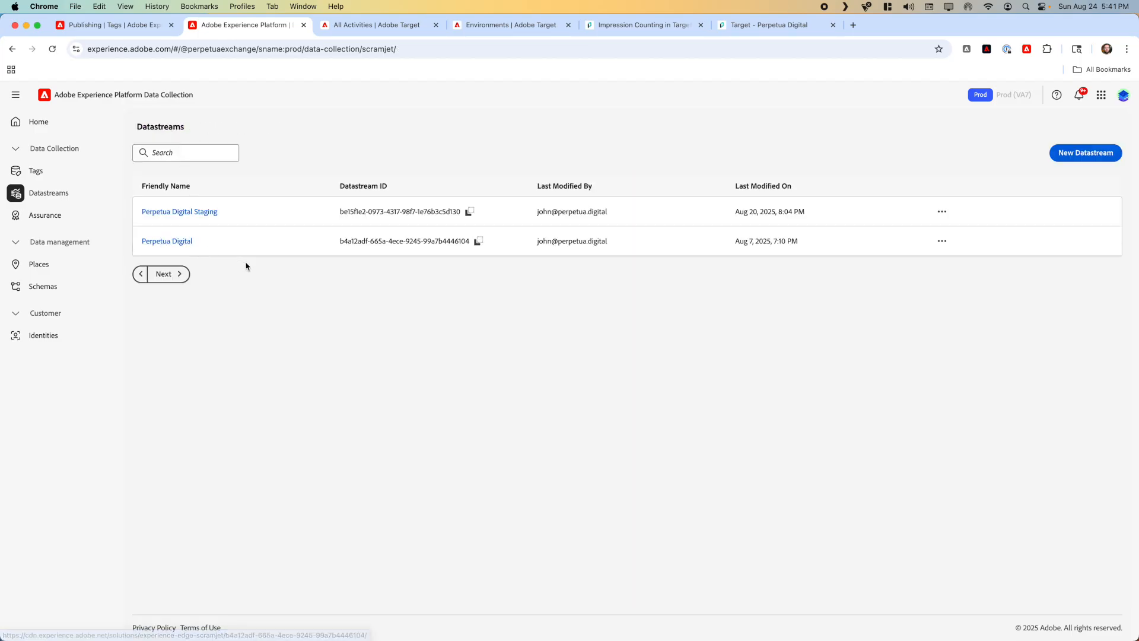
click(208, 214)
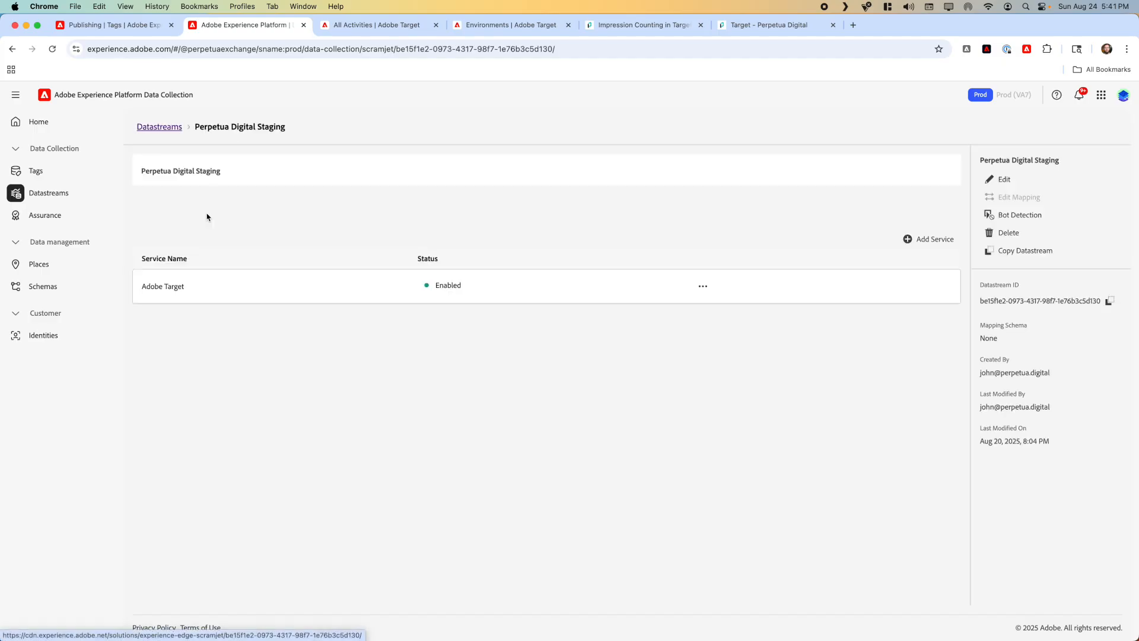
click(704, 286)
click(687, 310)
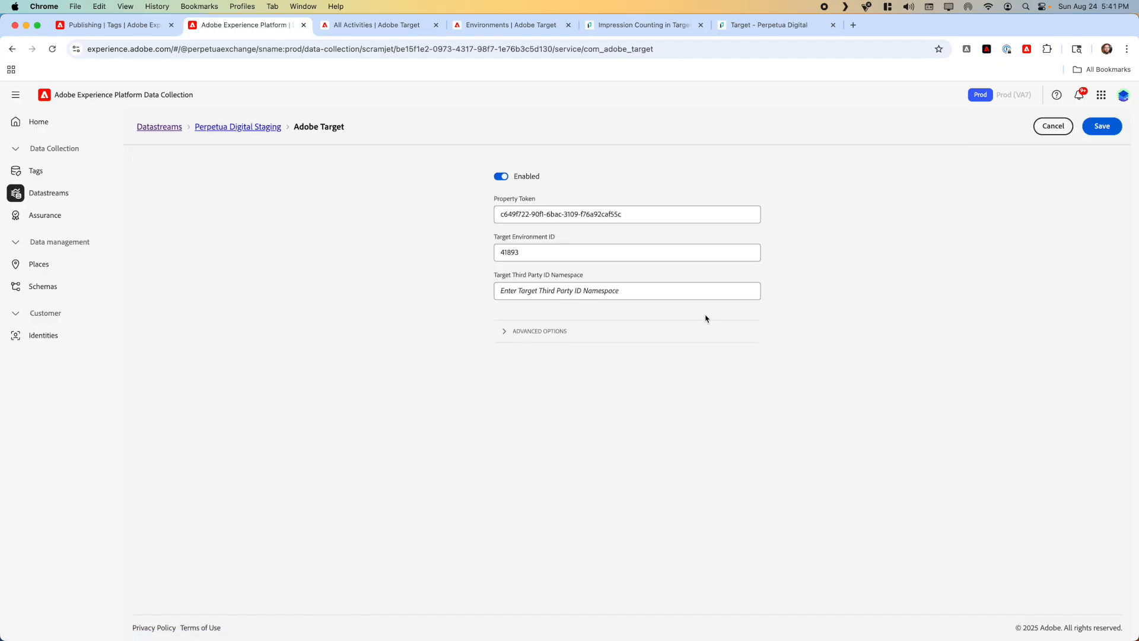
double_click(520, 257)
Step: Compare the datastream's environment ID with the Staging environment in Adobe Target, checking its activity mode without saving
click(512, 29)
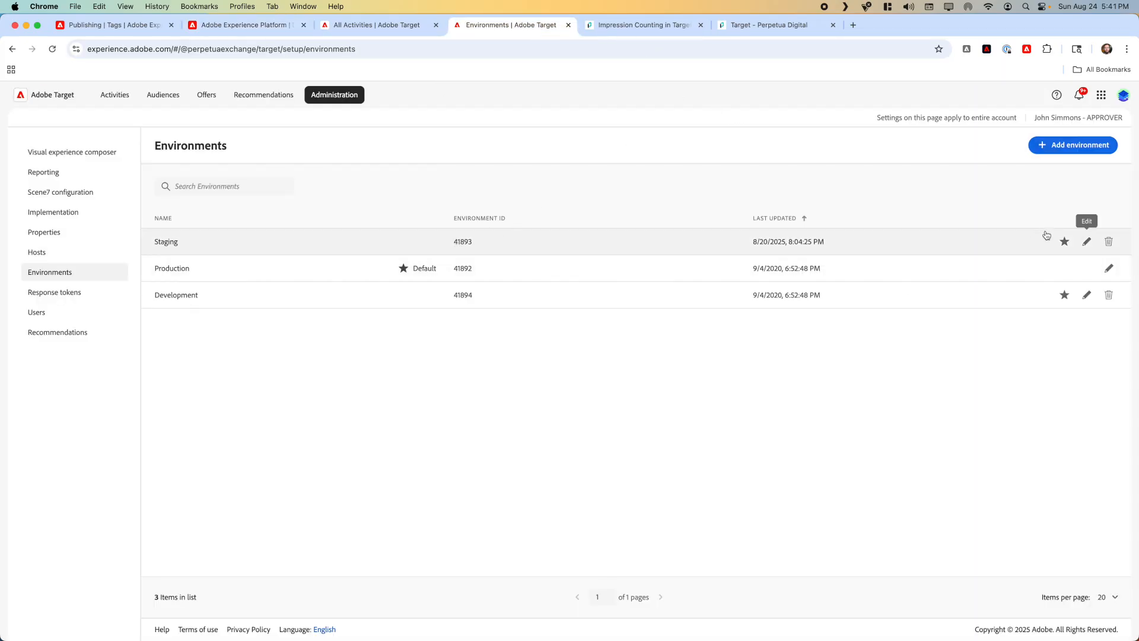
click(1094, 243)
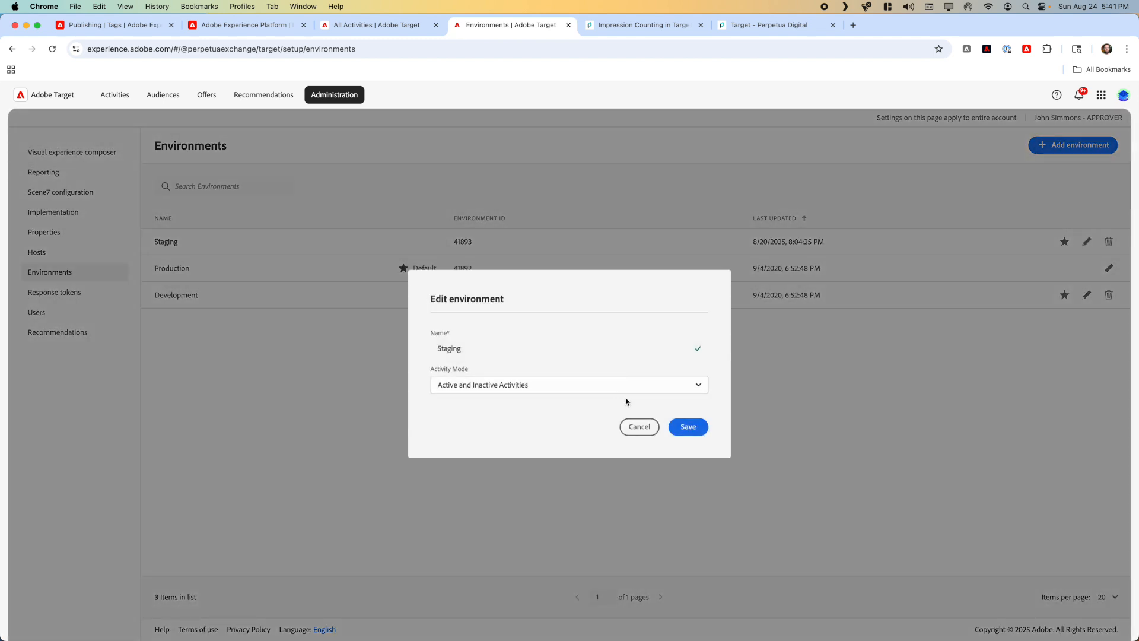
click(640, 427)
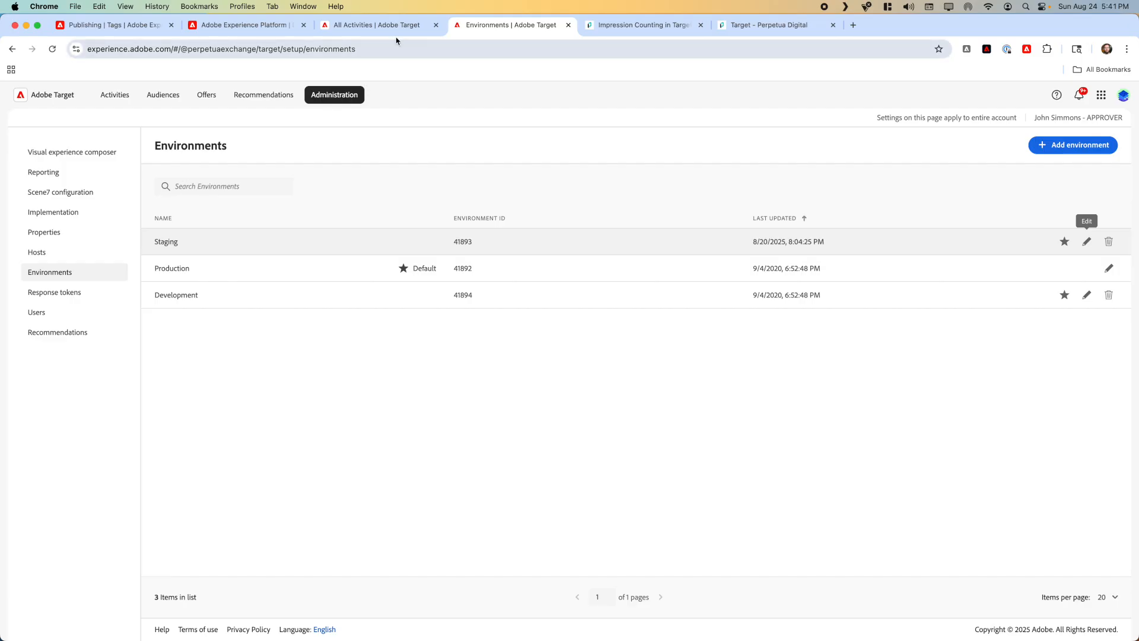
Step: Review the production, staging and development datastreams assigned in the perpetua.digital property's Adobe Experience Platform Web SDK extension
click(377, 26)
click(110, 25)
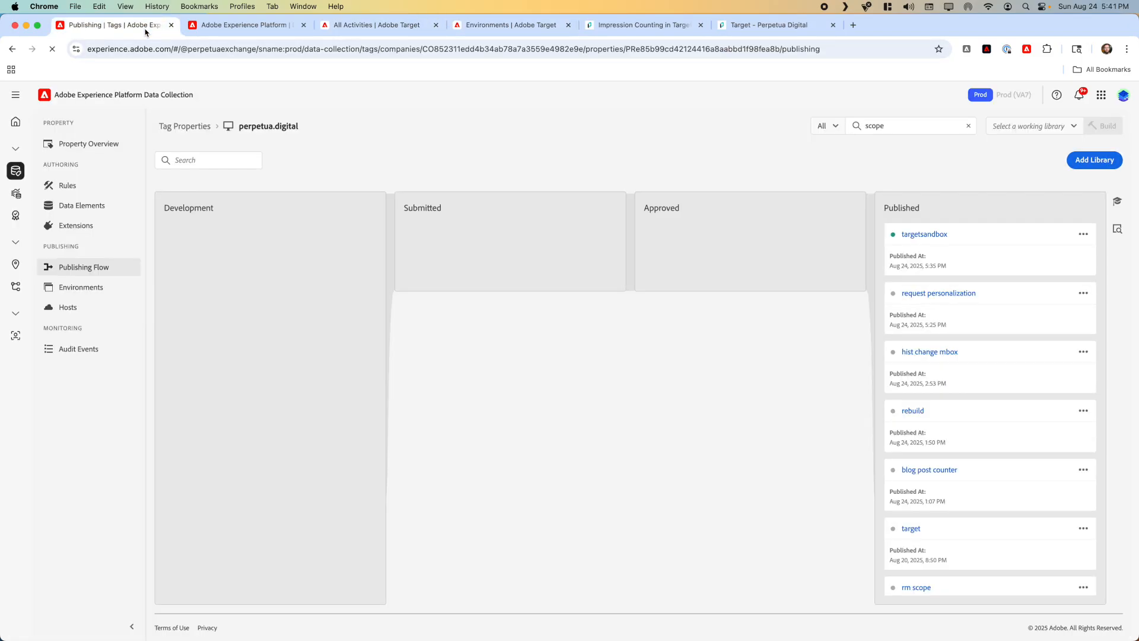
click(84, 225)
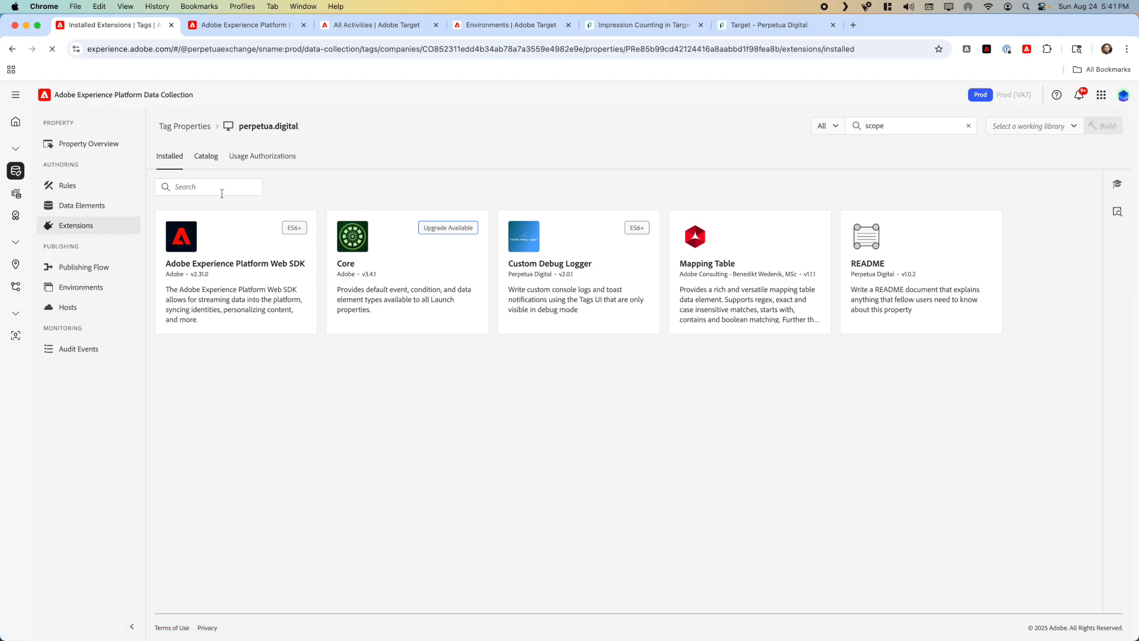
click(227, 219)
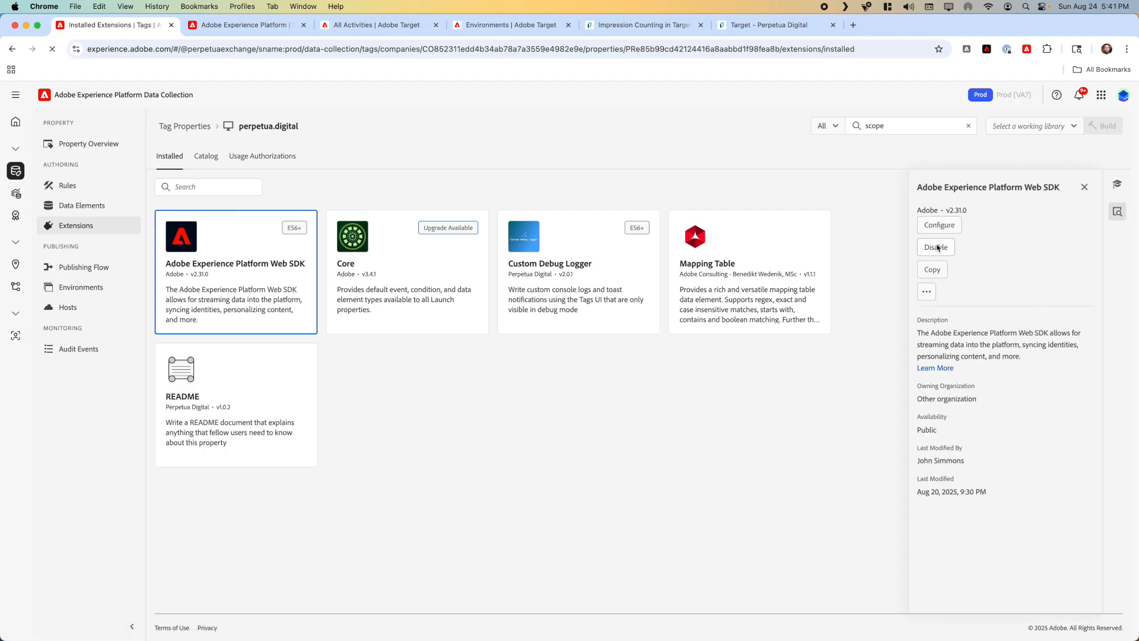
click(939, 229)
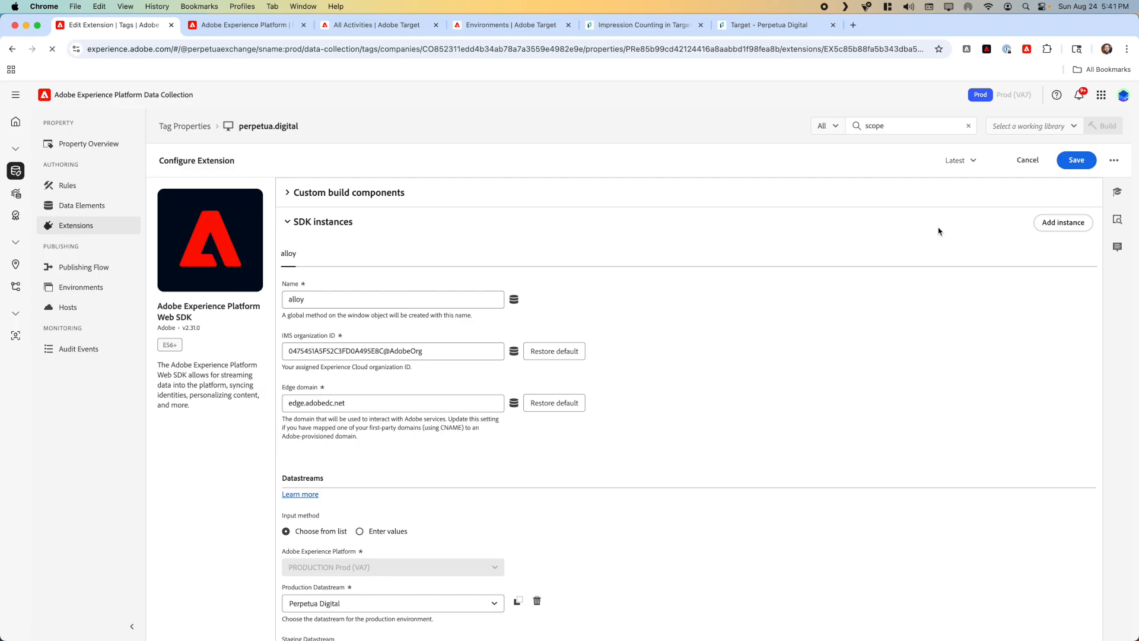
scroll(788, 298, down, 6)
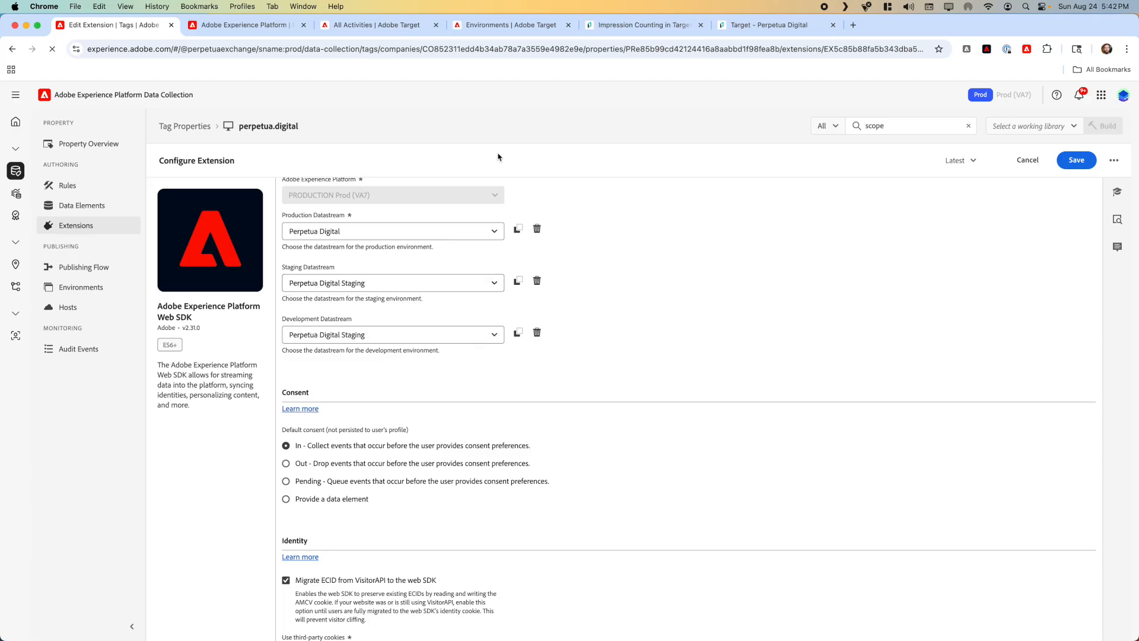
Step: Open the browser's developer console on the staging Target sandbox page and clear the console's "fired" filter
click(617, 25)
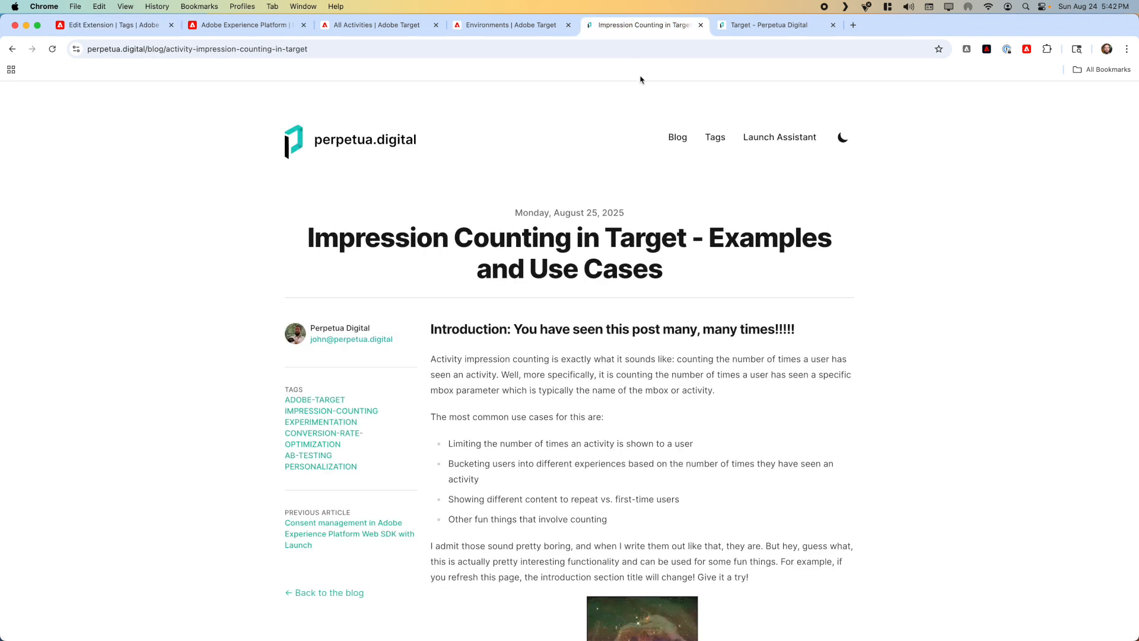
click(739, 28)
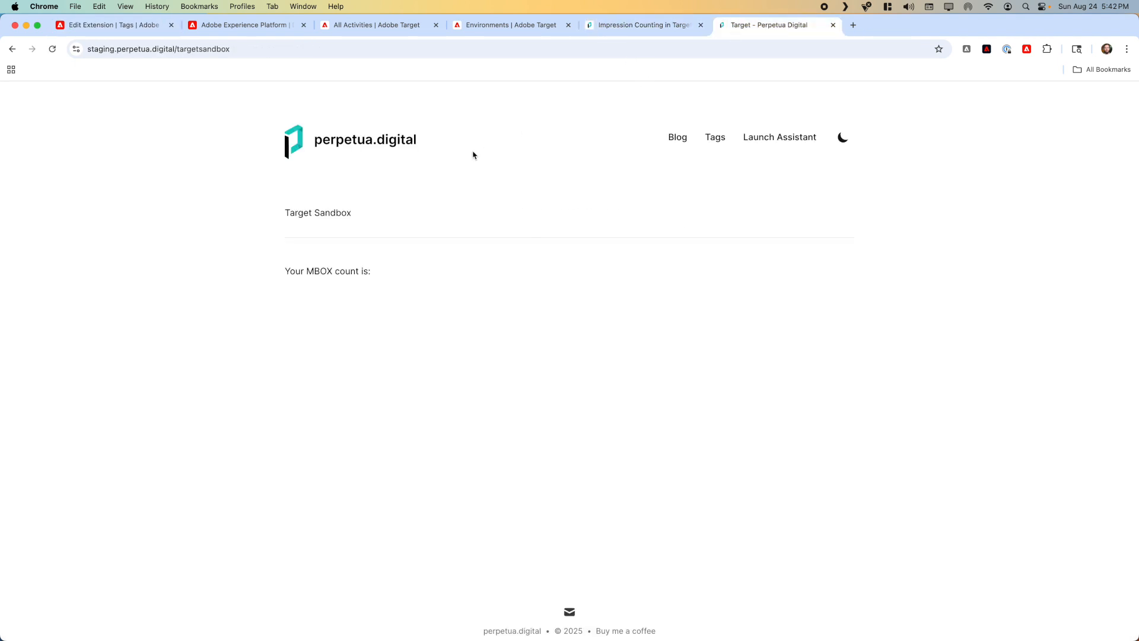
key(super+alt+i)
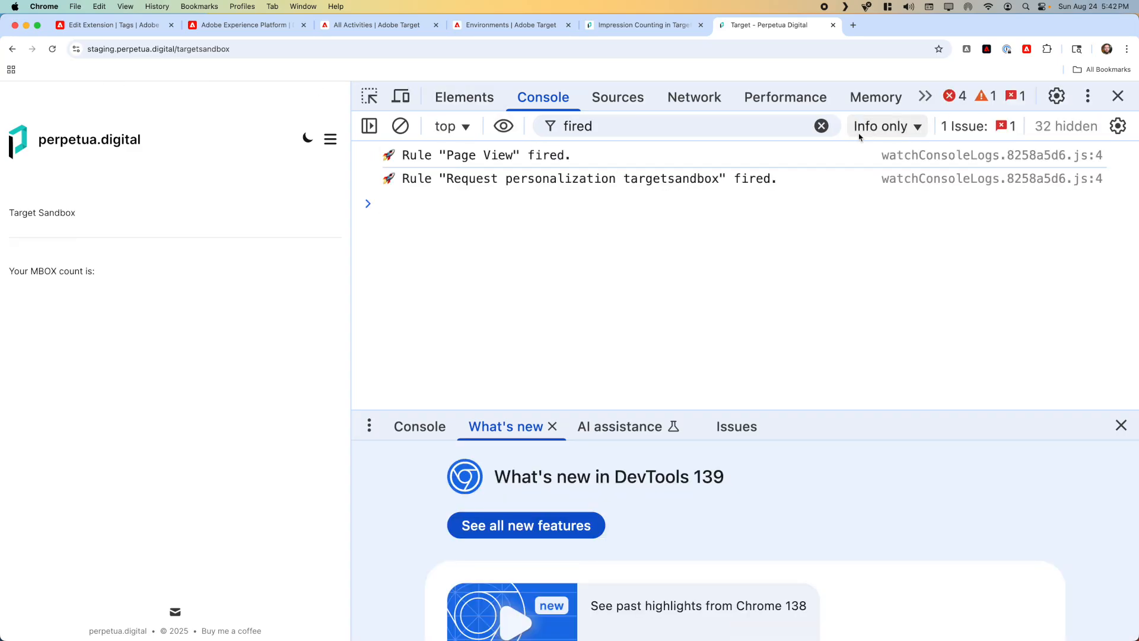
click(823, 124)
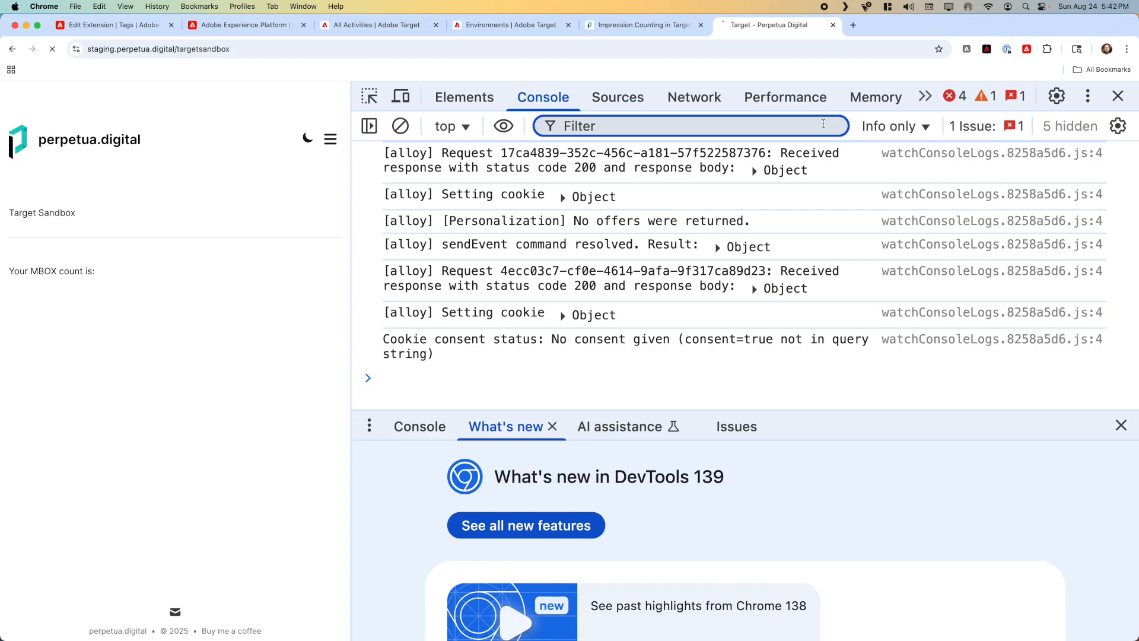
Step: Find the sendEvent call after the "Request personalization targetsandbox" rule in the console and expand its options and decisionScopes
scroll(611, 252, up, 4)
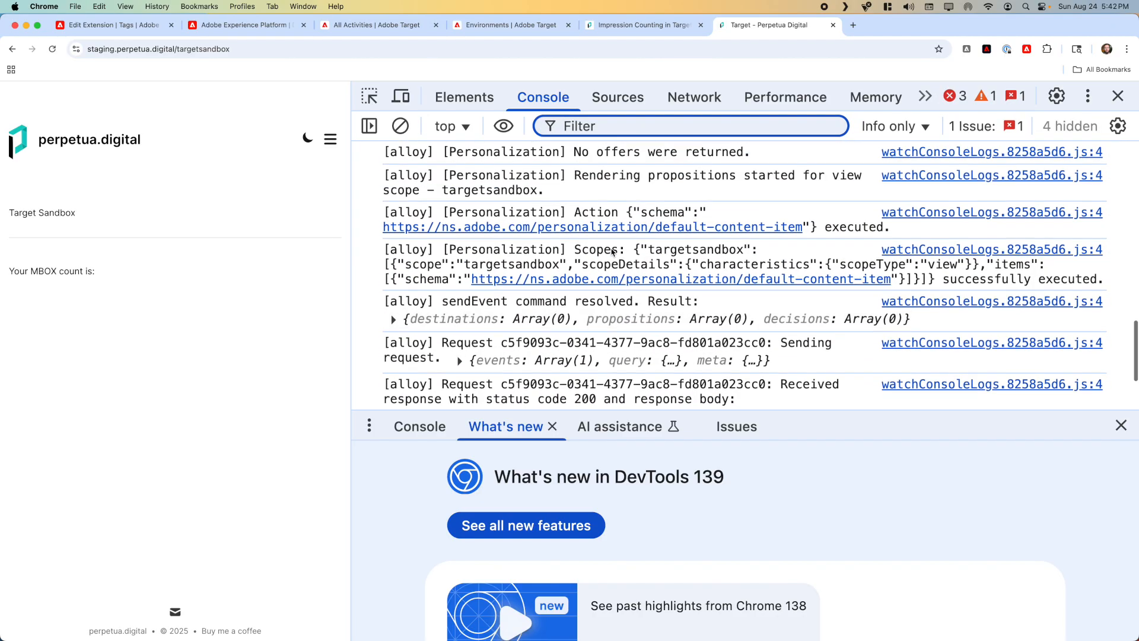
scroll(611, 252, down, 1)
click(591, 289)
scroll(612, 253, up, 5)
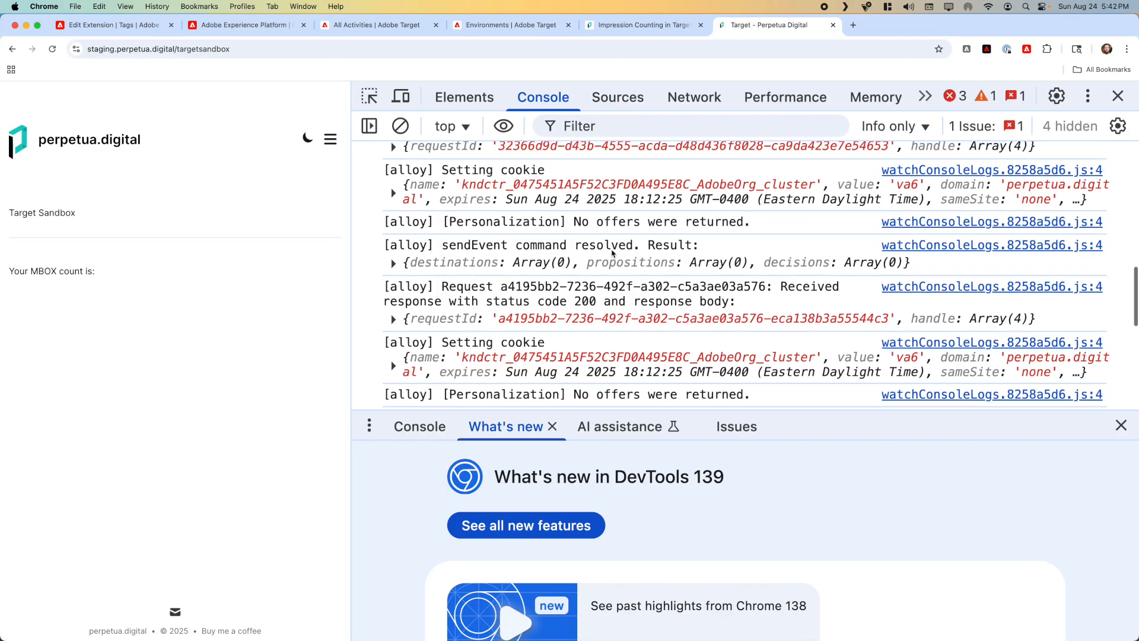
scroll(613, 253, up, 6)
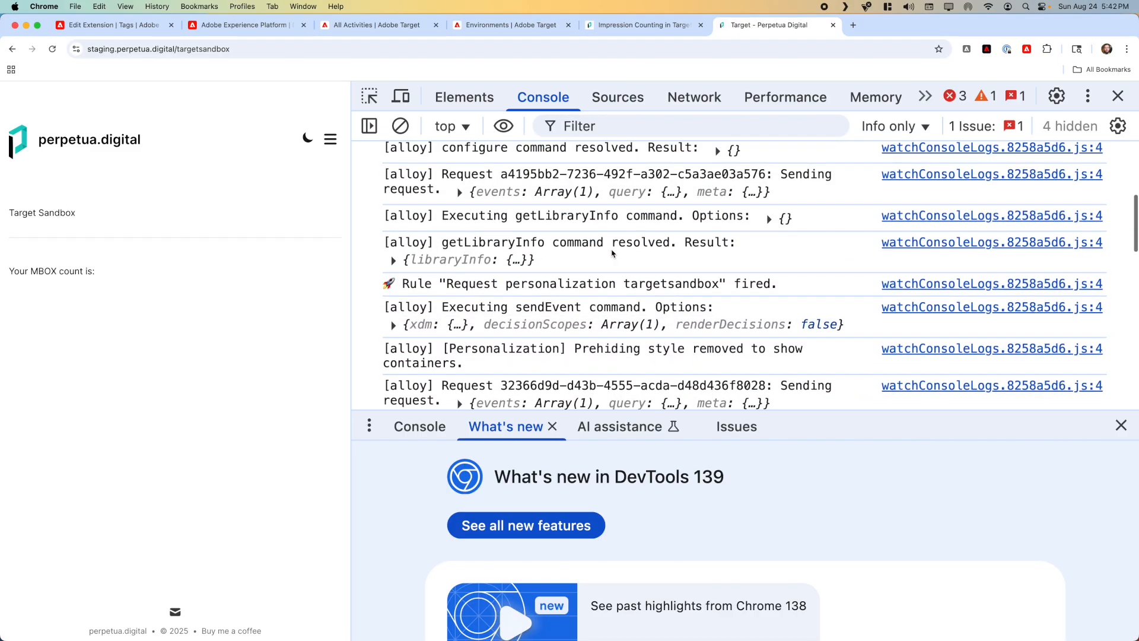
click(614, 328)
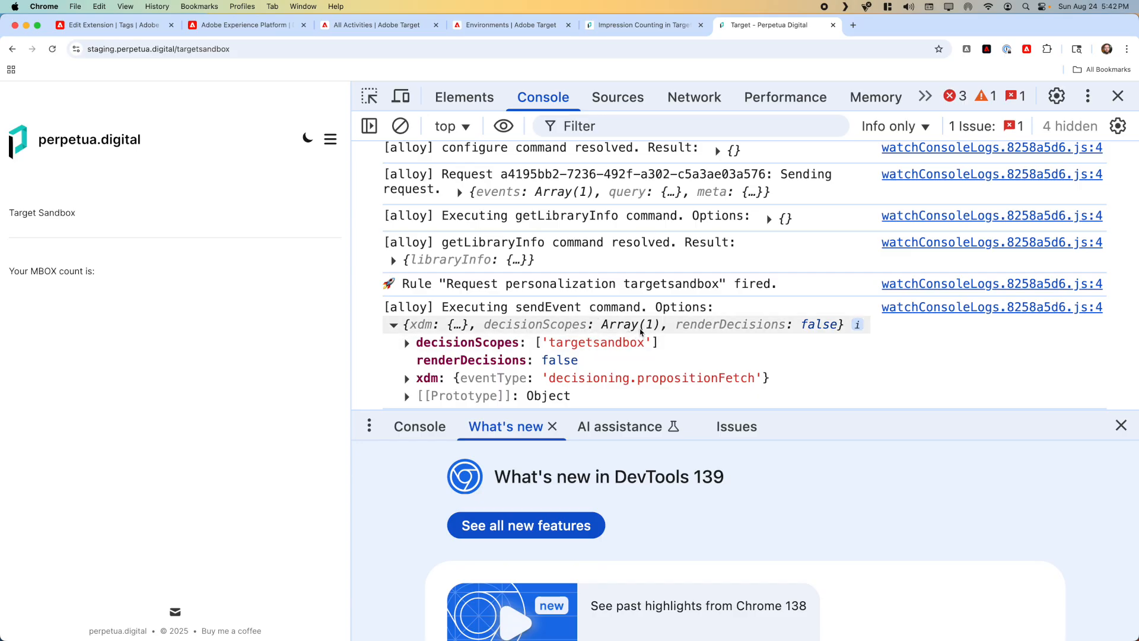
double_click(604, 339)
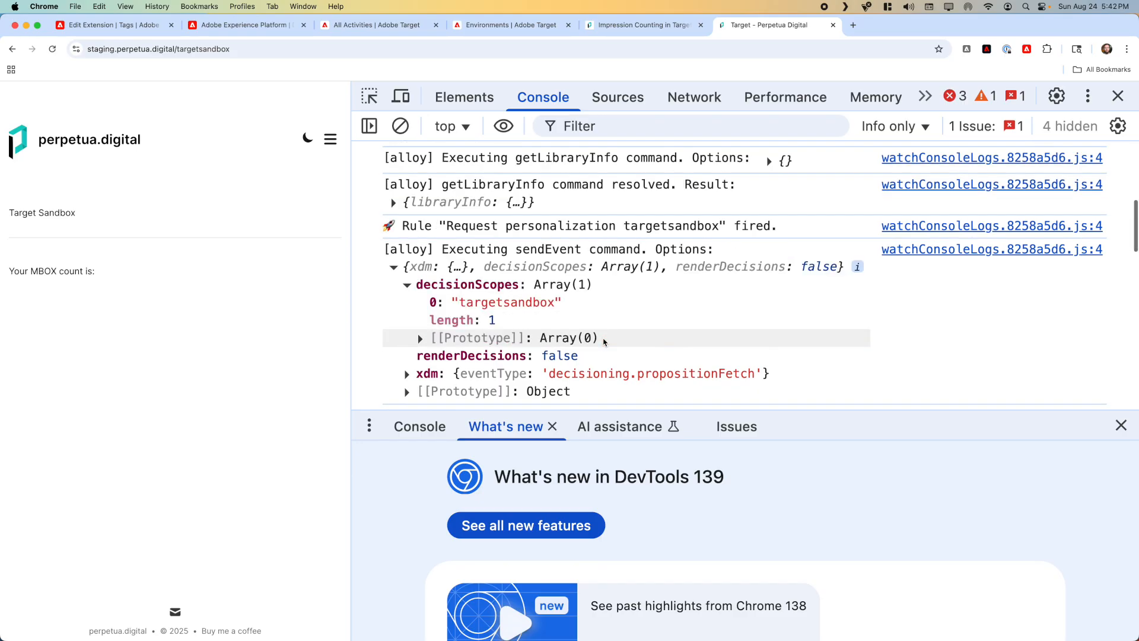
Step: Select the decision scope name targetsandbox, without its quotation marks, in the logged sendEvent options
double_click(532, 305)
key(Left)
key(Right)
key(shift+Right)
key(shift+super+Right)
key(shift+Left)
key(super+c)
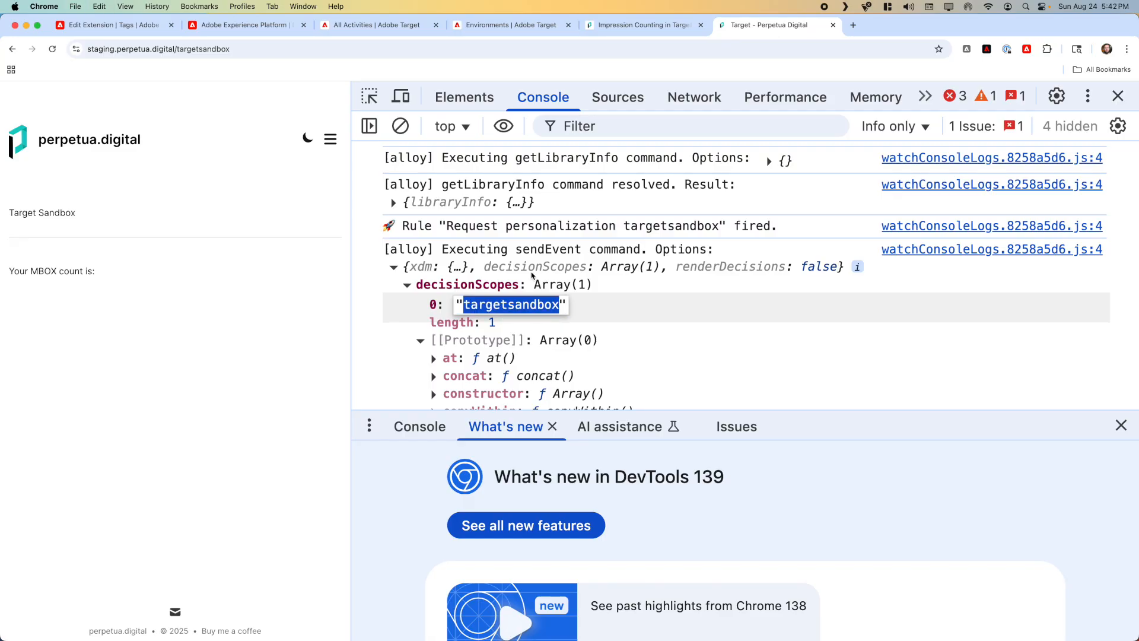
Step: In Adobe Target, create a web A/B test activity with the Form composer, in Default Workspace with the Perpetua Digital property
click(403, 26)
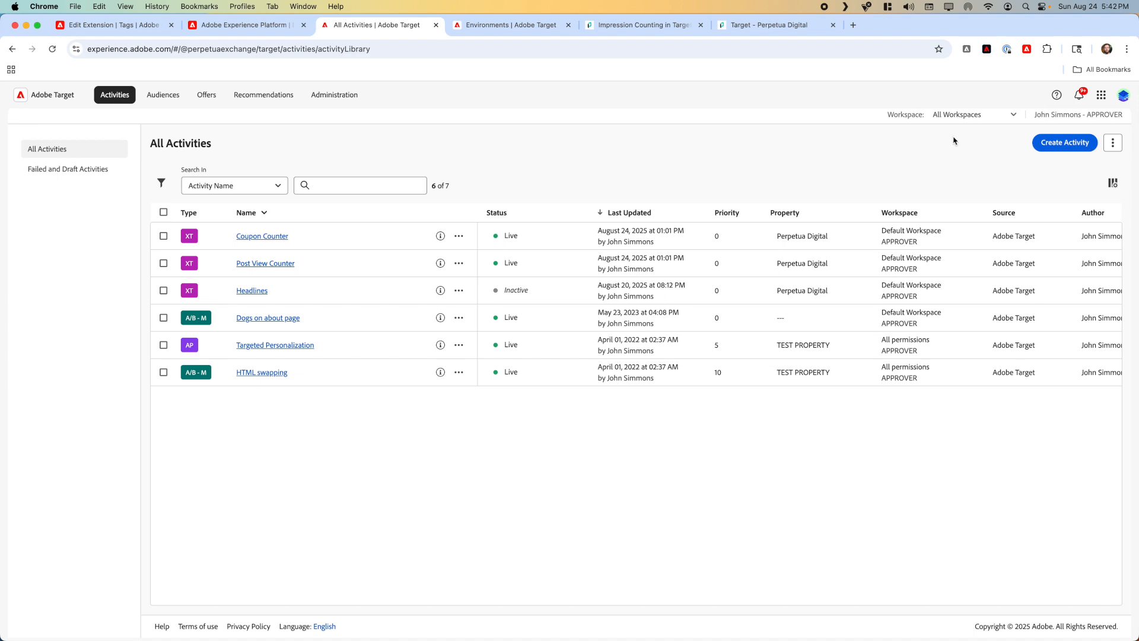
click(1069, 140)
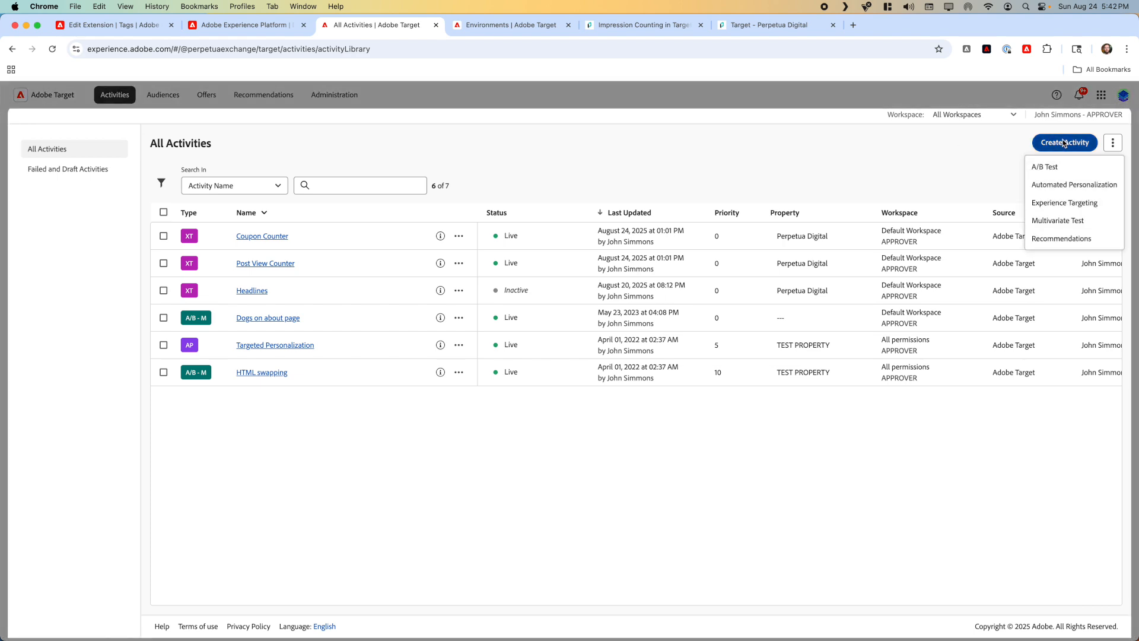
click(1044, 169)
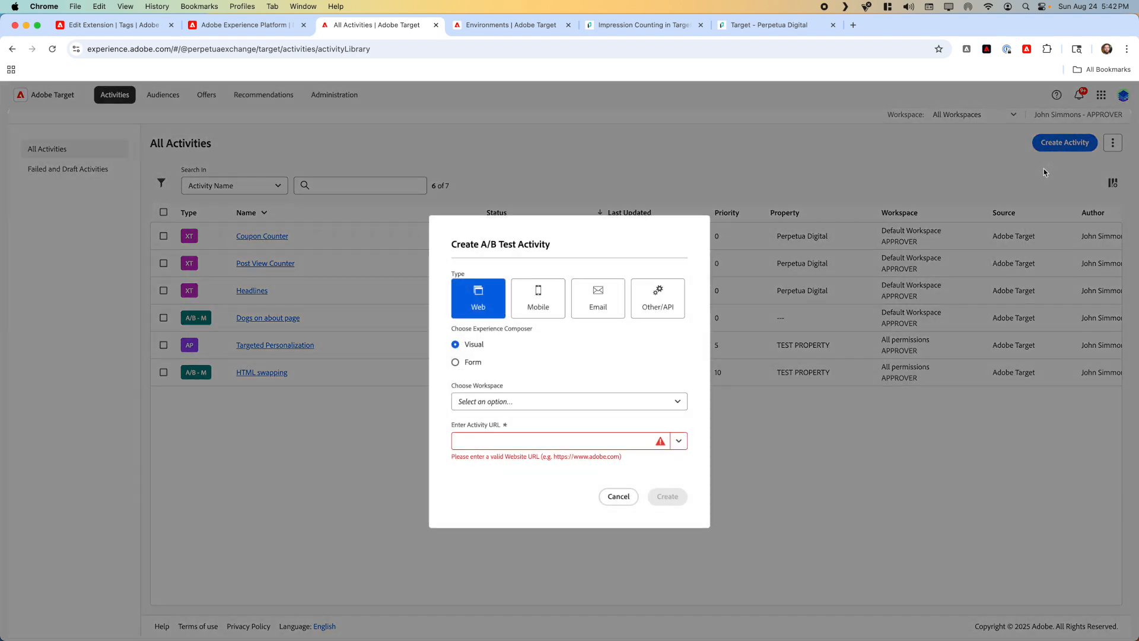
click(475, 363)
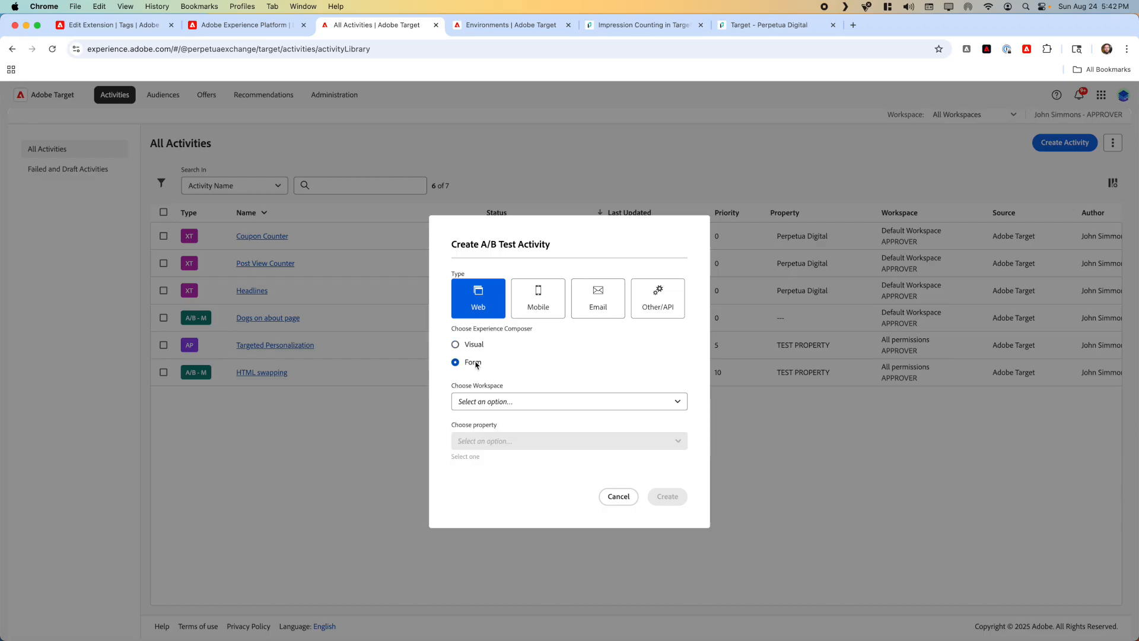
click(472, 403)
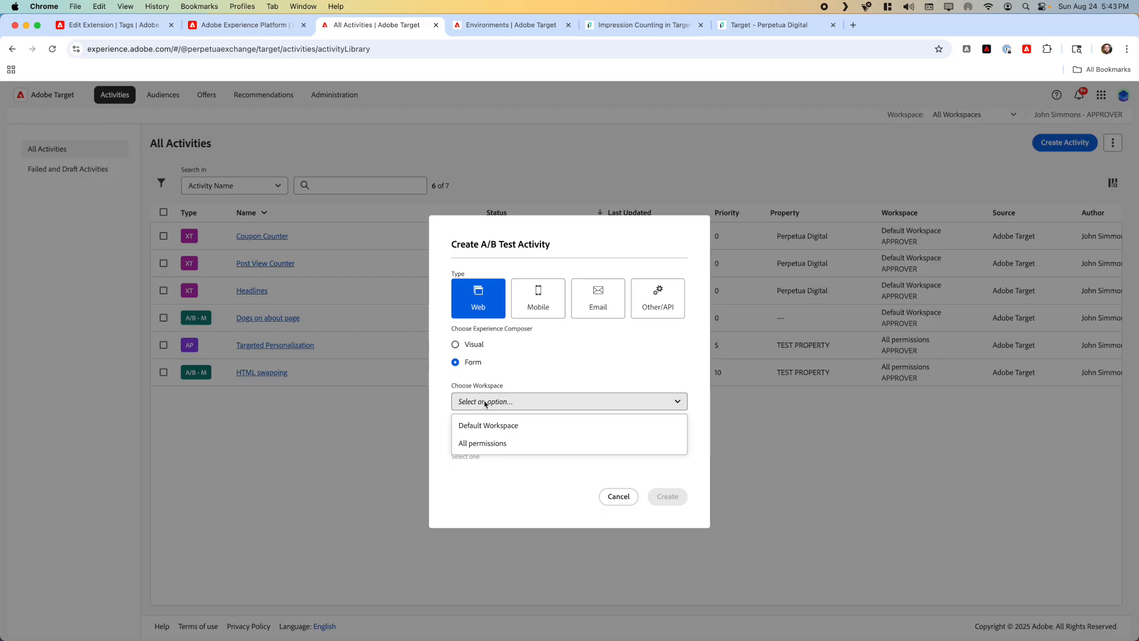
click(481, 426)
click(482, 441)
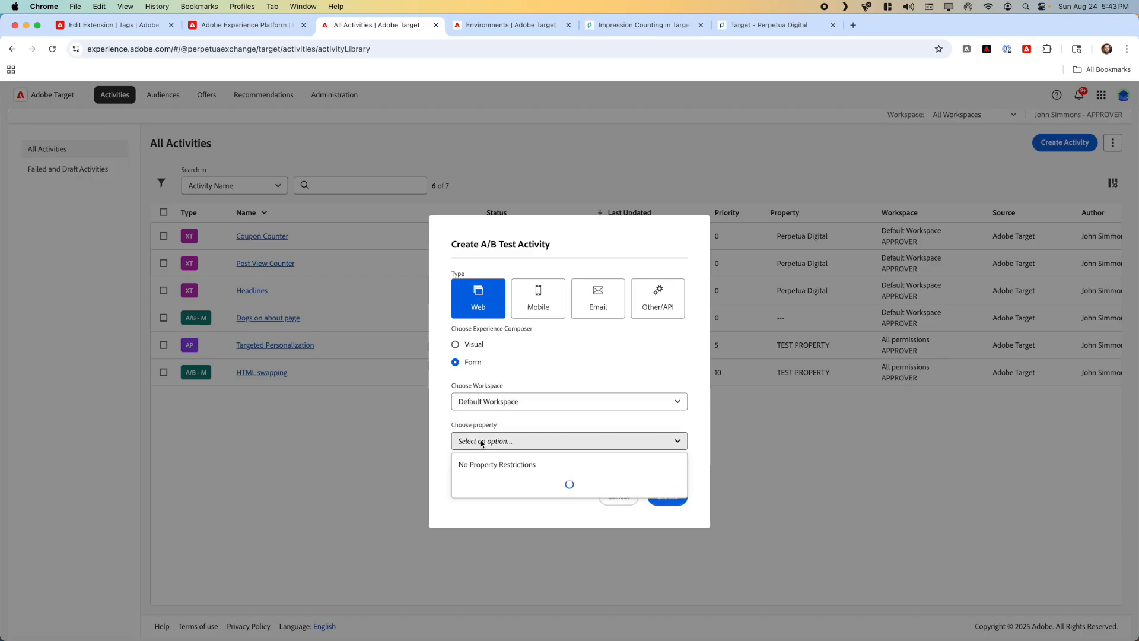
click(484, 489)
click(677, 497)
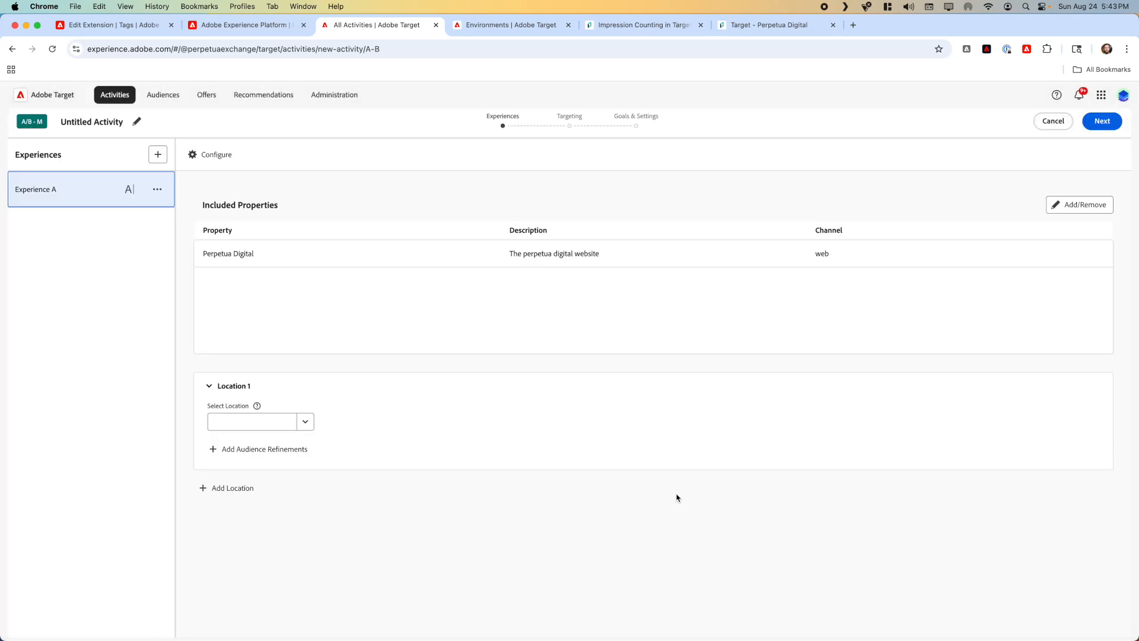
Step: Set Experience A's Location 1 to targetsandbox
key(super+v)
key(Return)
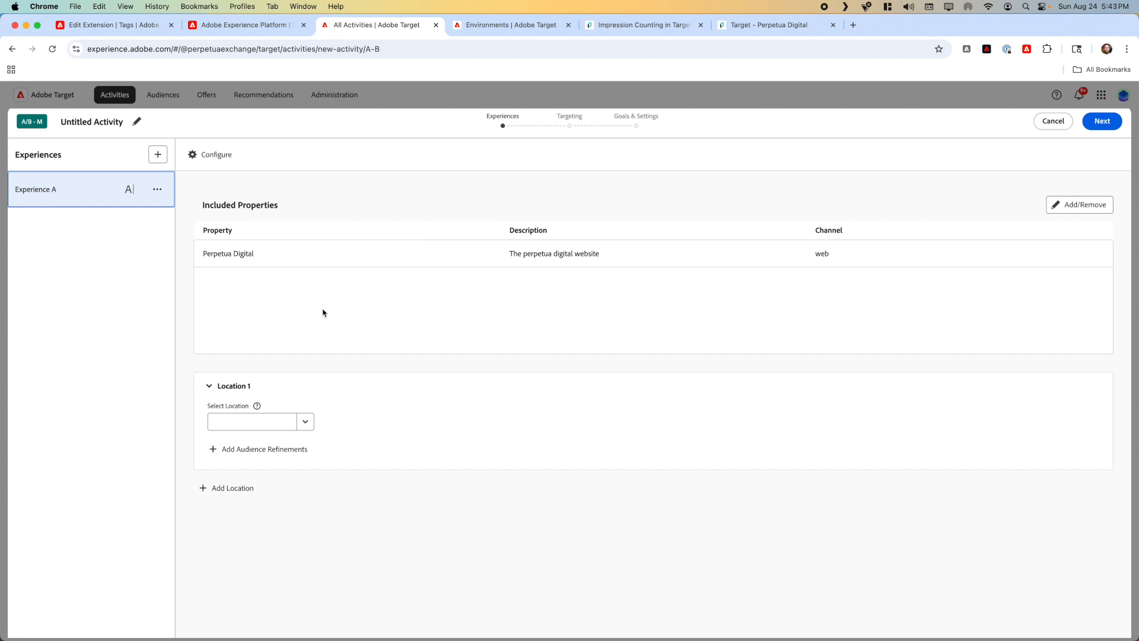
click(257, 406)
click(232, 424)
key(super+v)
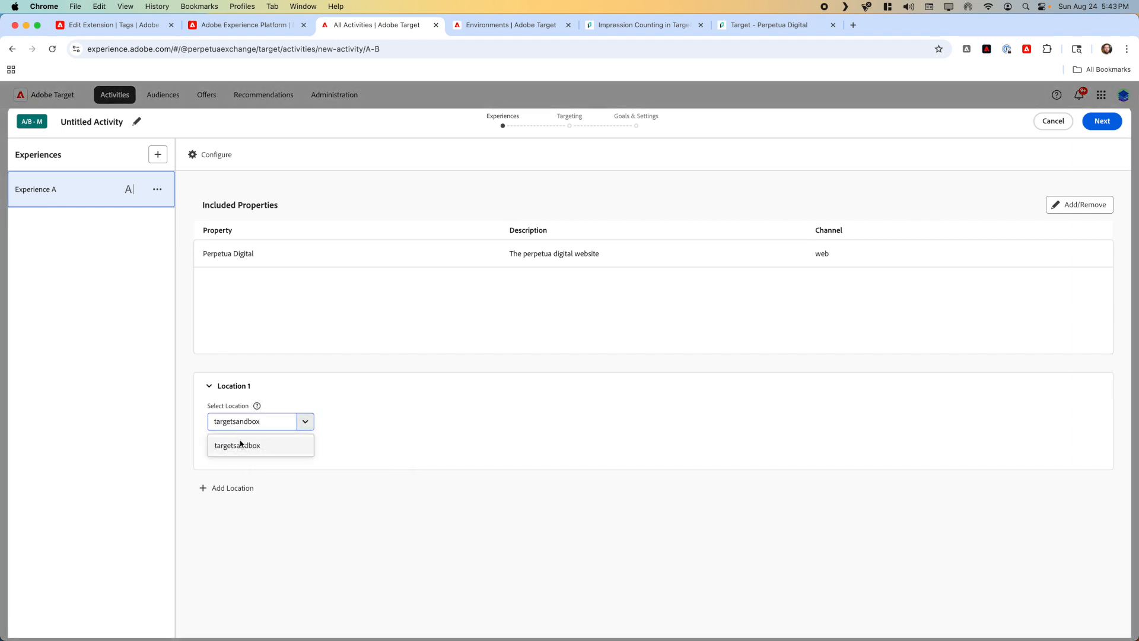
click(238, 445)
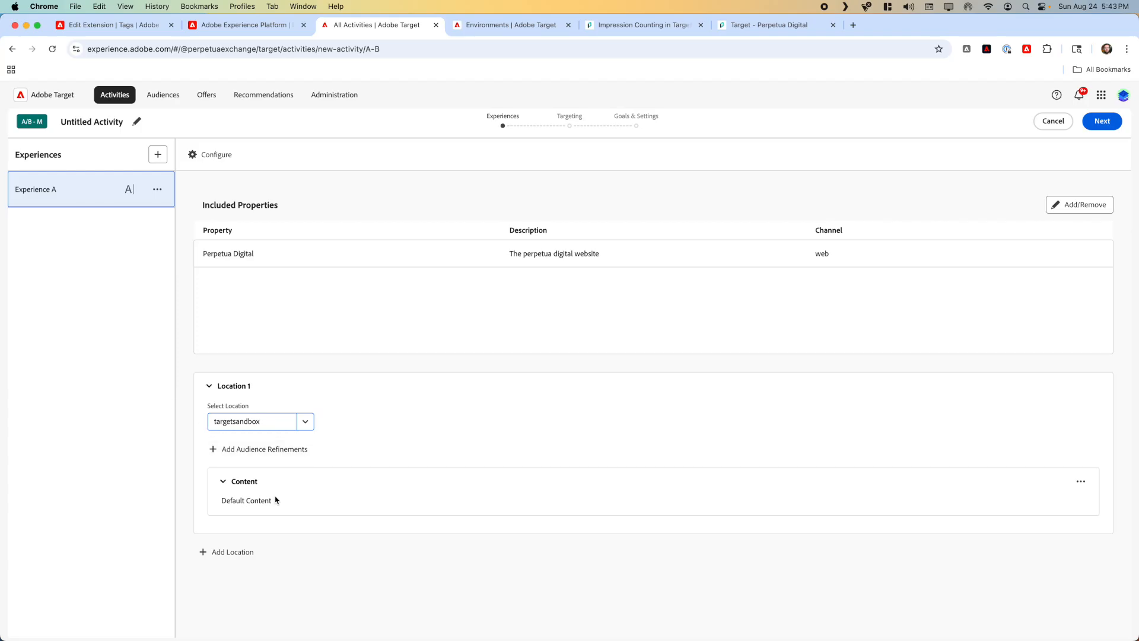
Step: Create a JSON offer named red for the targetsandbox location, with the content {"COLOR":"red"}
click(1081, 482)
click(1056, 421)
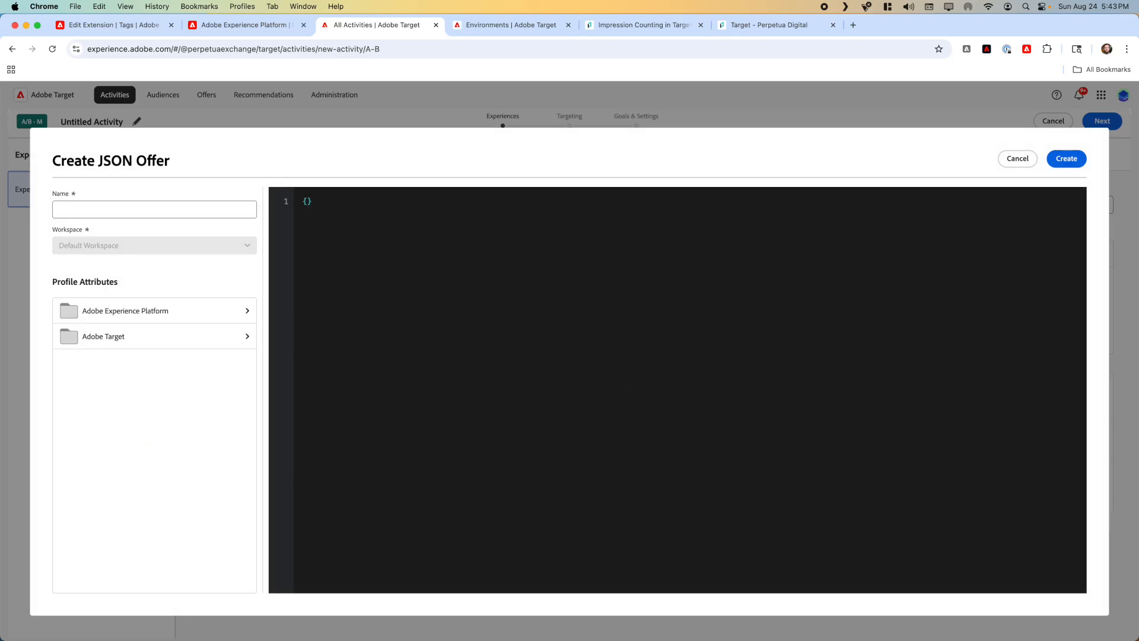
click(307, 201)
text("COLOR":"red)
click(140, 201)
text(red)
click(1067, 158)
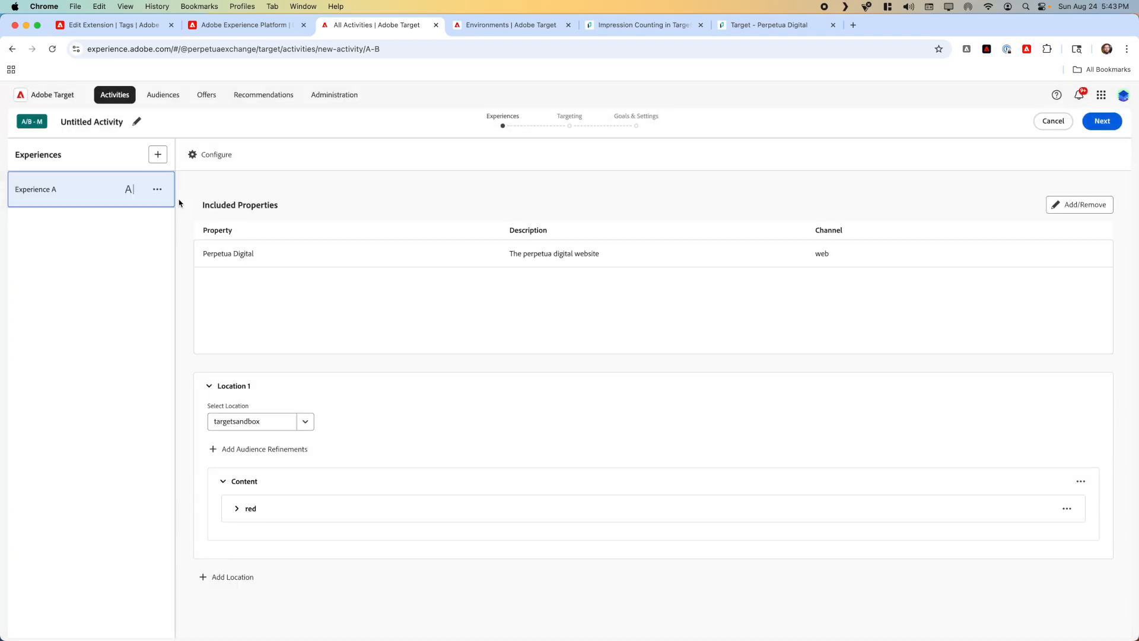
Step: Duplicate Experience A and change the COLOR value in the duplicate's JSON offer to blue
click(157, 189)
click(163, 216)
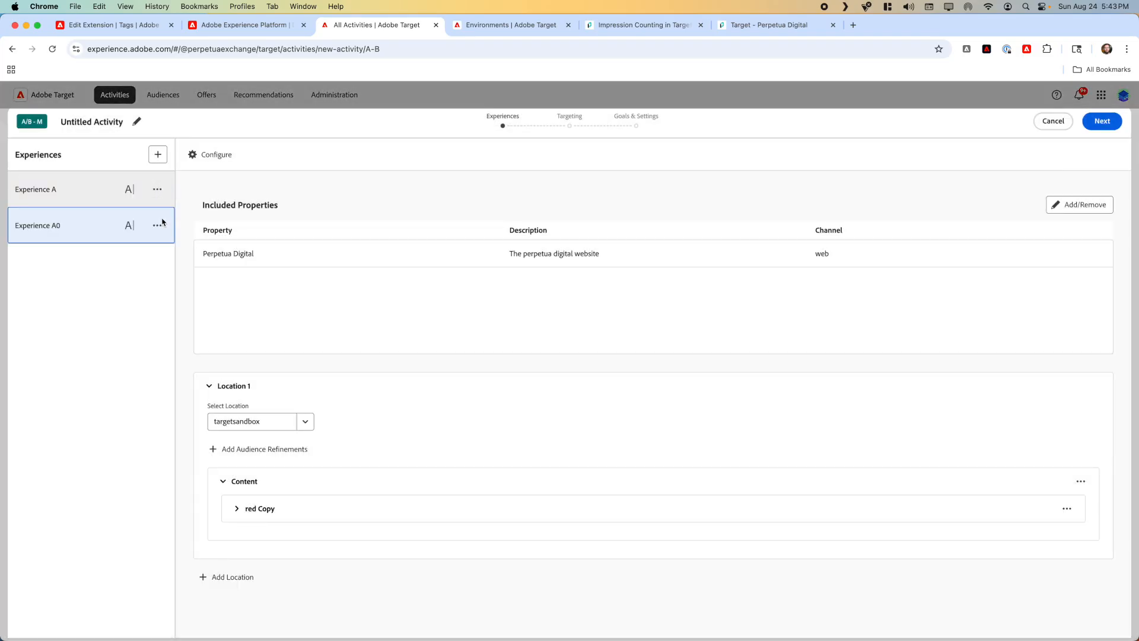
click(260, 509)
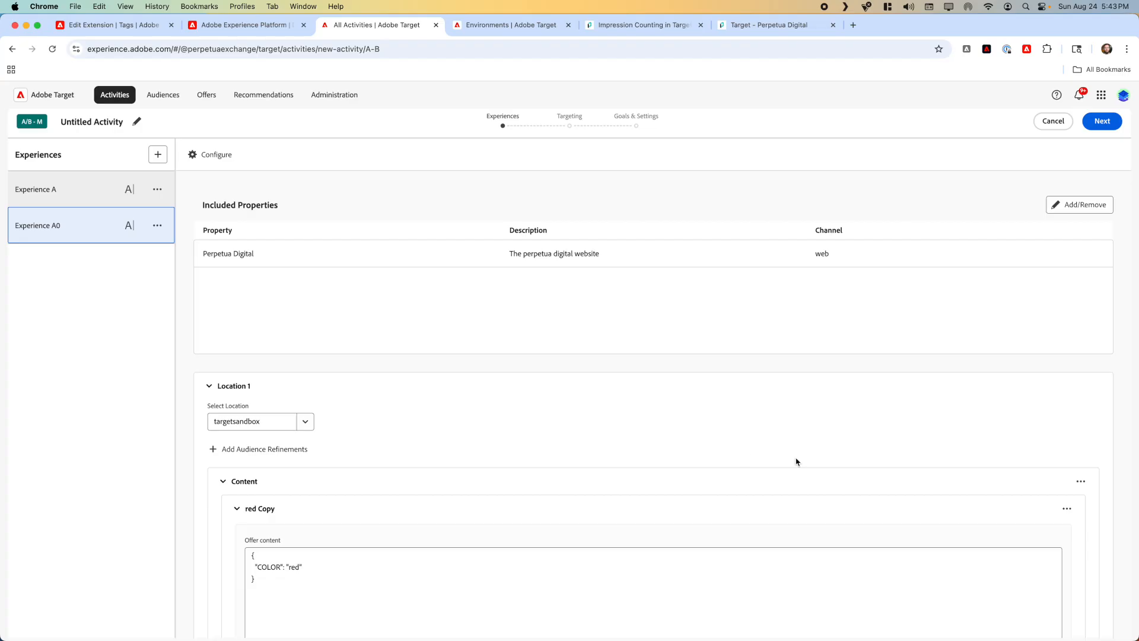
click(1066, 508)
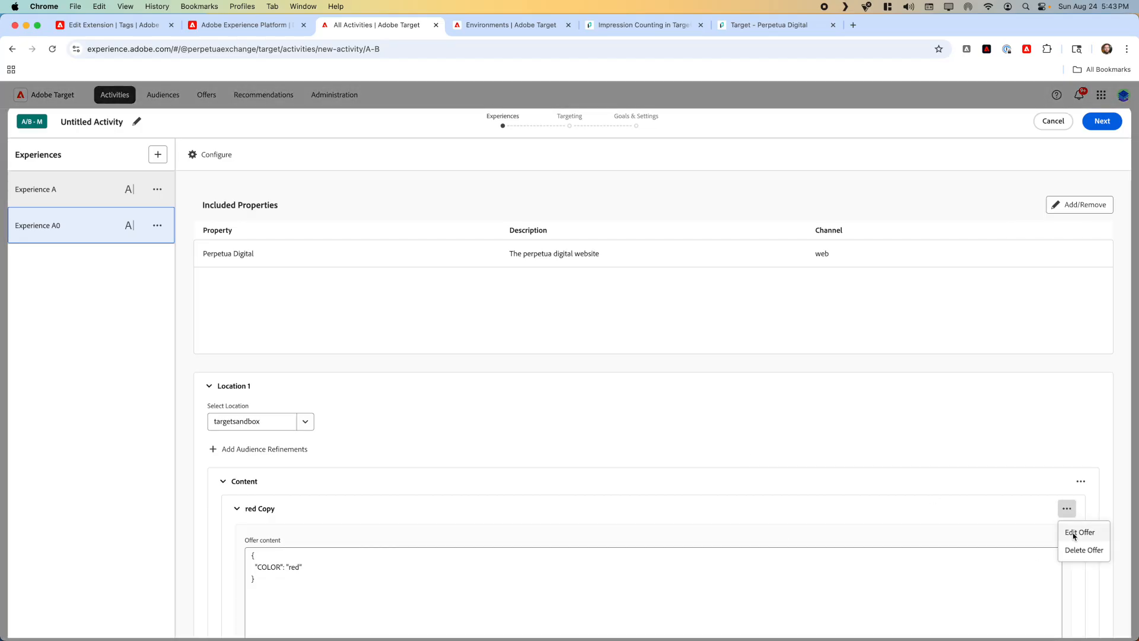
click(1079, 532)
click(368, 215)
double_click(367, 214)
text(blue)
click(420, 254)
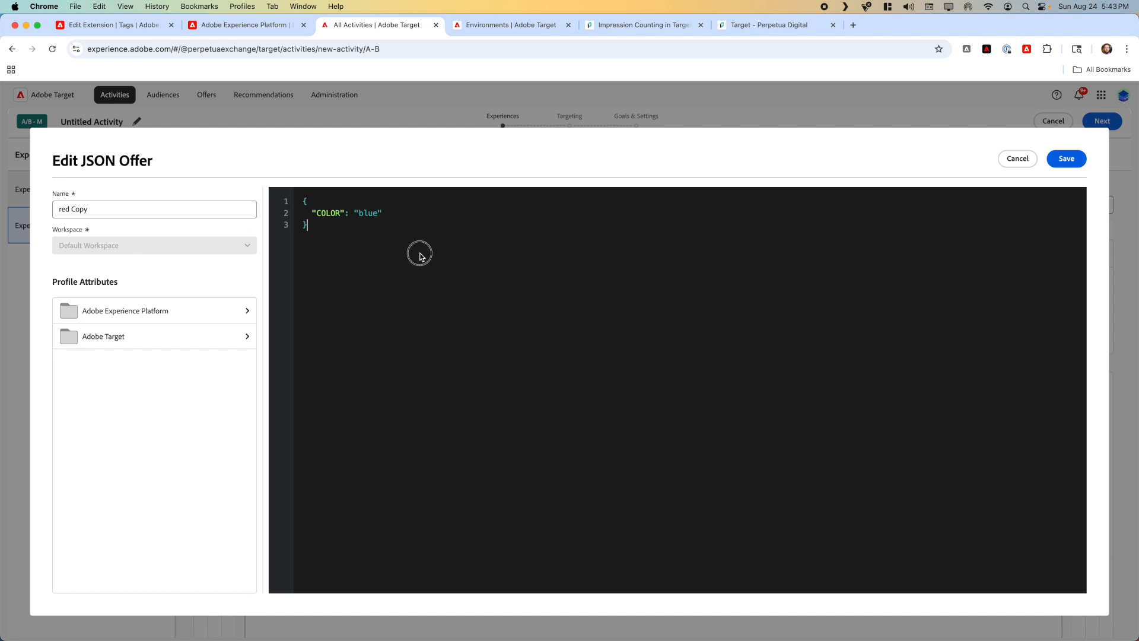
Step: Rename the duplicated JSON offer as blue and save it
click(113, 207)
key(super+a)
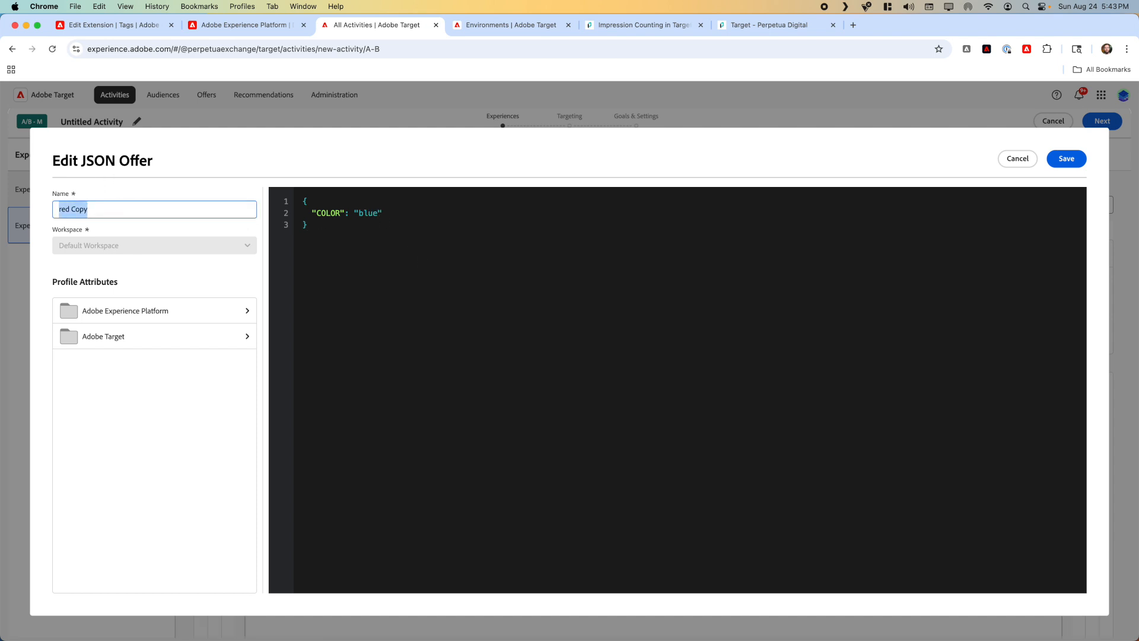
text(blue)
click(1067, 161)
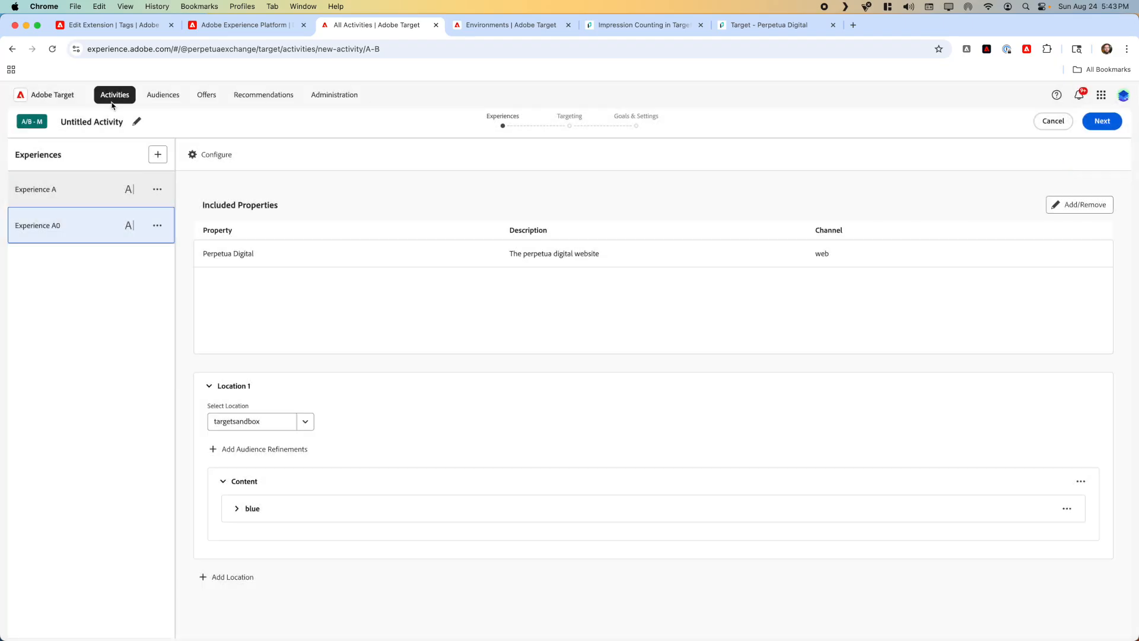
Step: Rename the activity as backgrounds colors
click(134, 126)
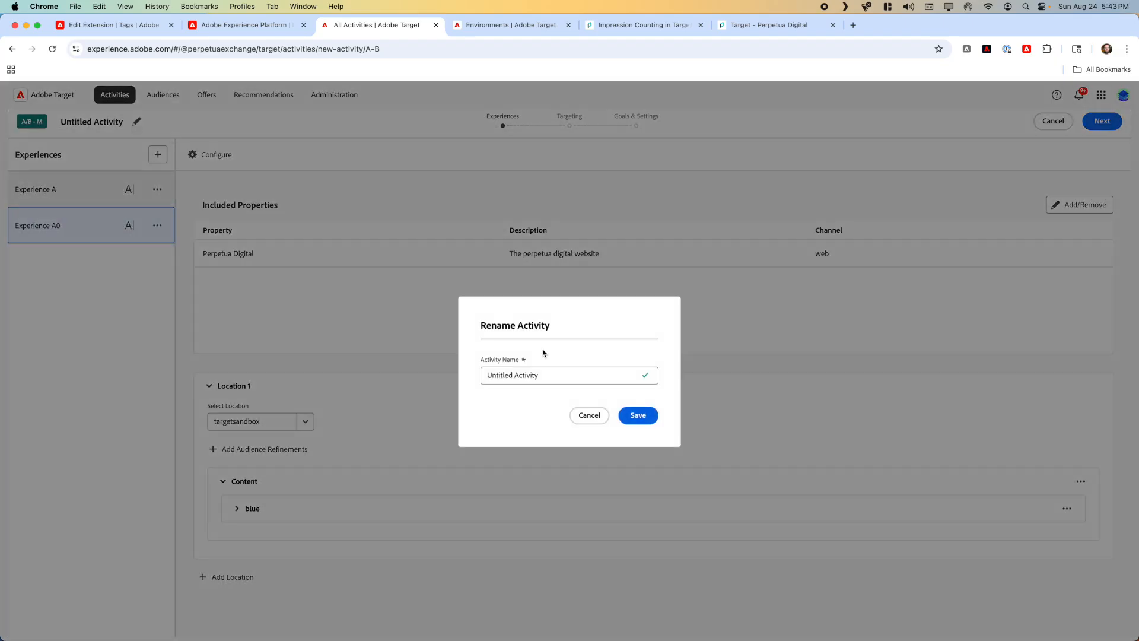
triple_click(541, 372)
text(backgrounds colors)
click(638, 415)
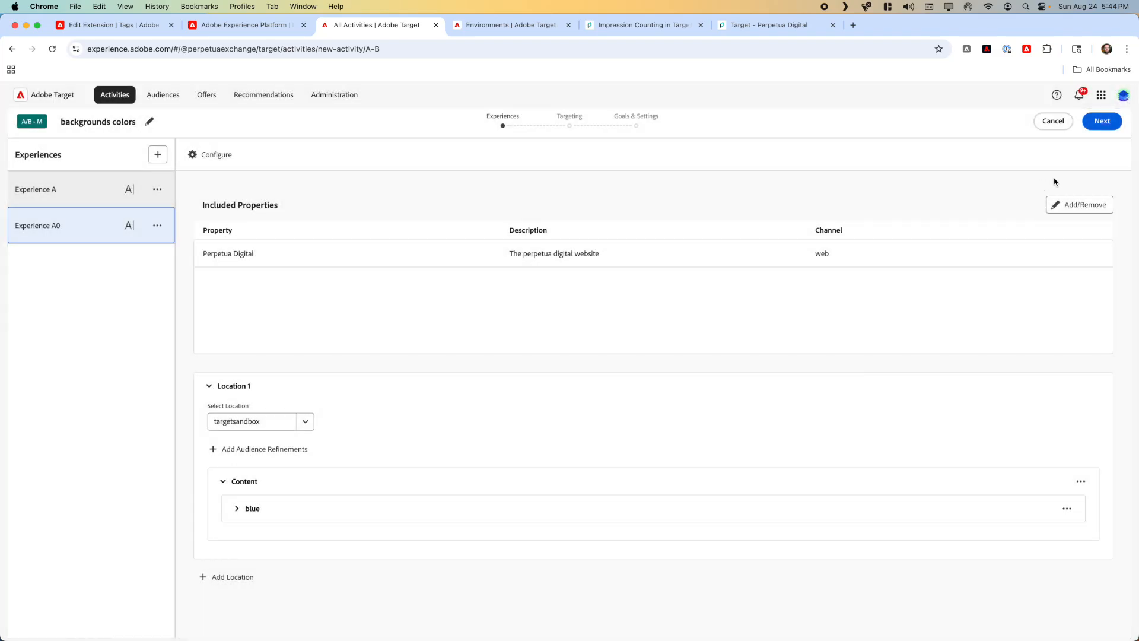
Step: Keep the default targeting, set the primary goal to Engagement measured by Page Views, and save the activity
click(1103, 125)
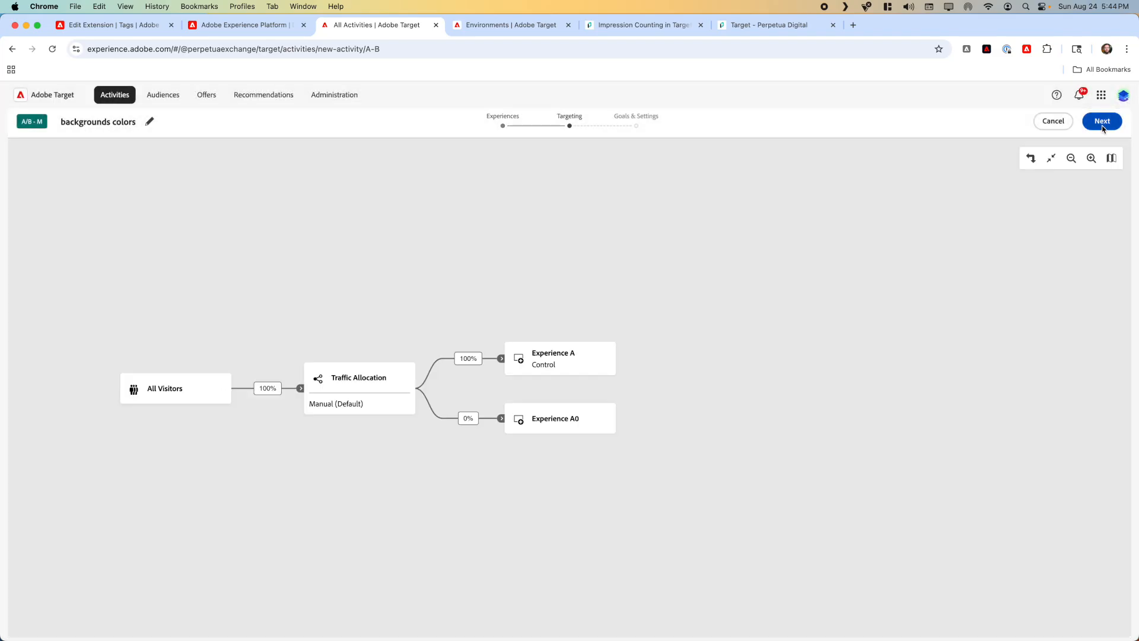
click(1103, 122)
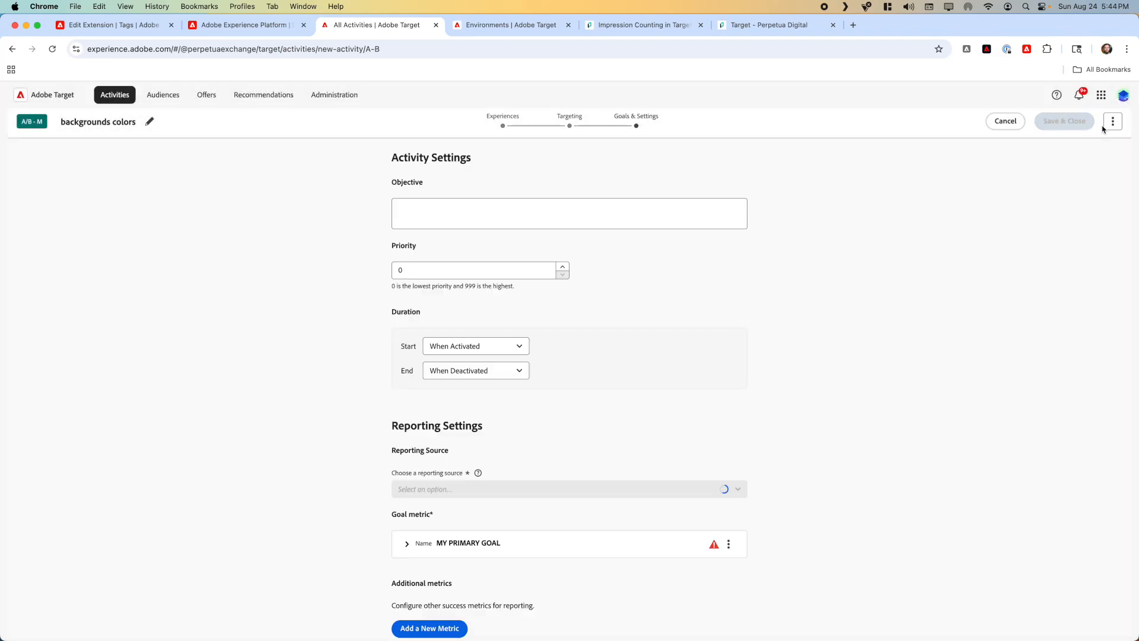
click(466, 554)
scroll(467, 556, down, 3)
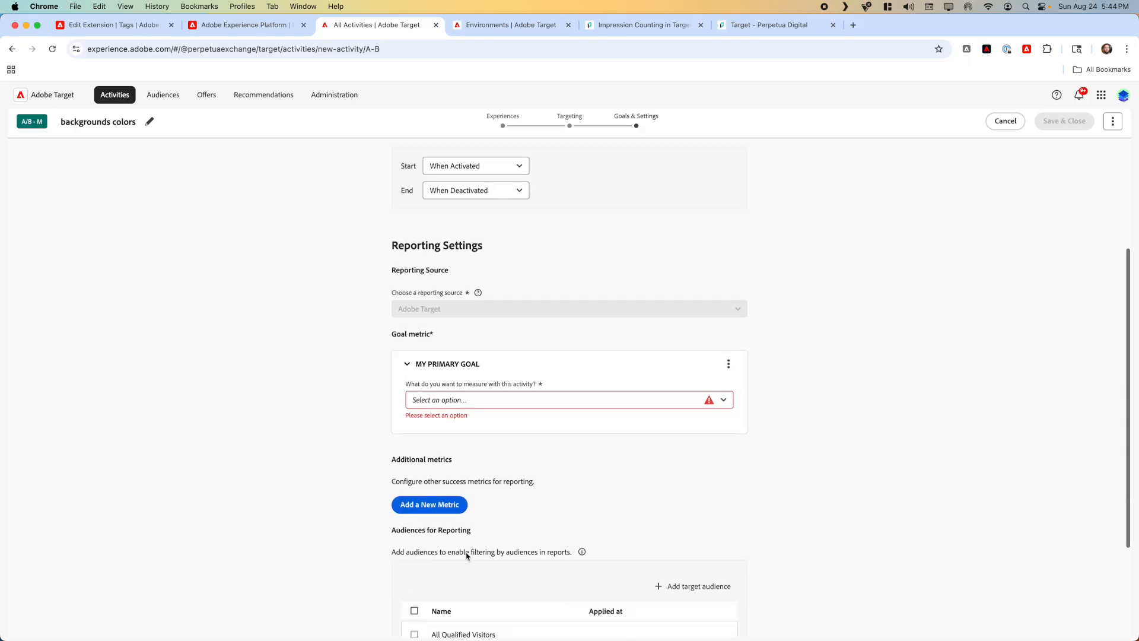
click(478, 401)
click(475, 459)
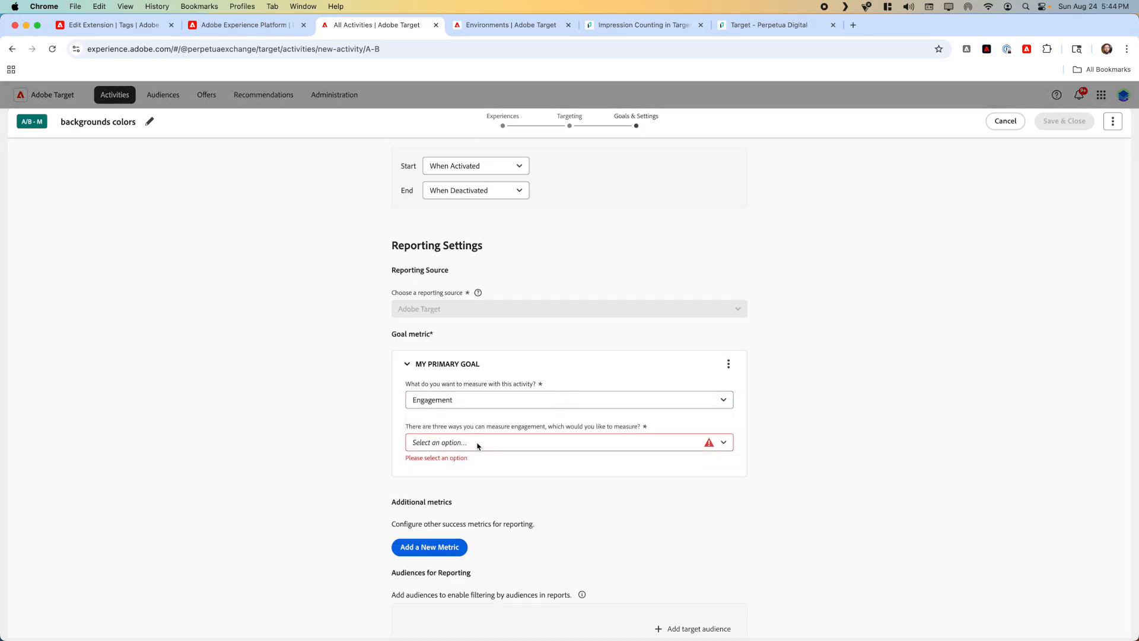
click(478, 443)
click(469, 466)
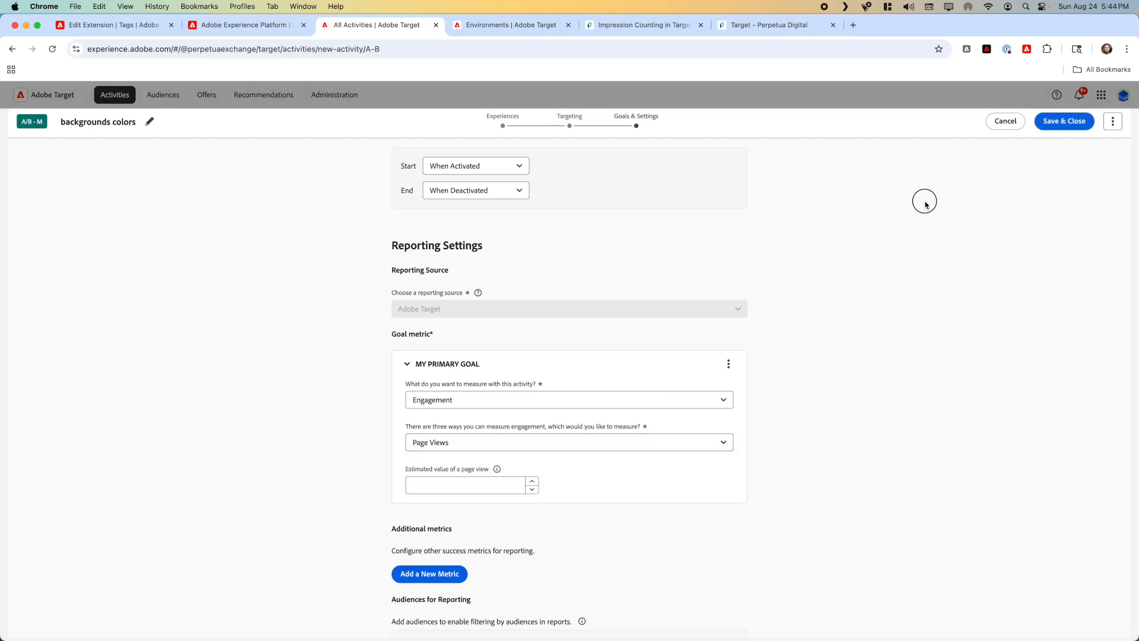
click(1063, 126)
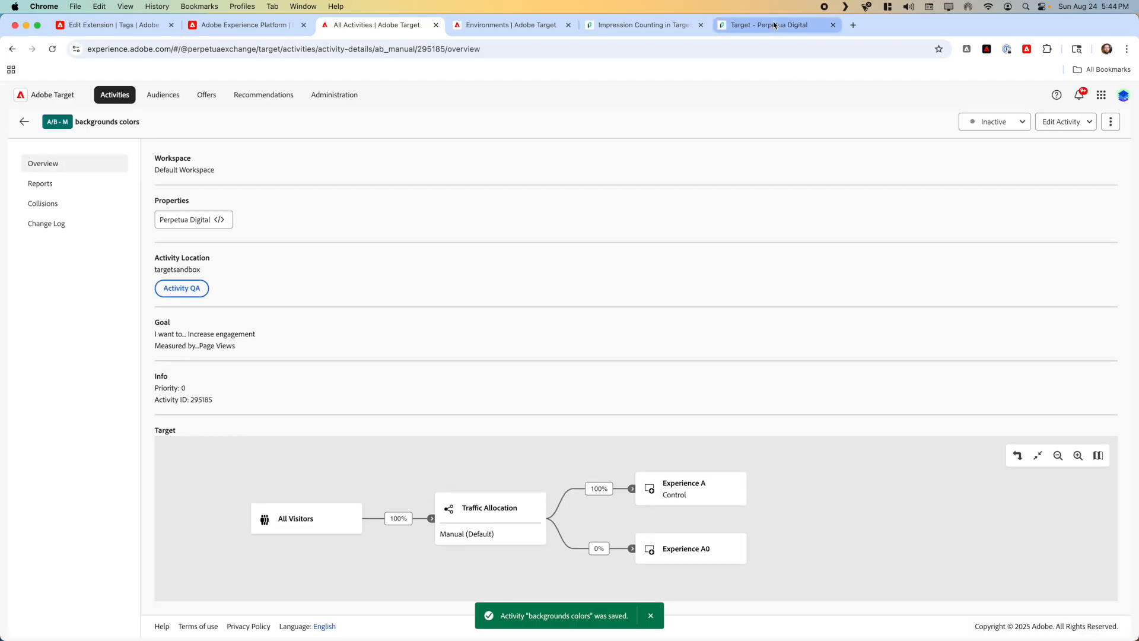
Step: On the staging Target sandbox page, close the developer tools and reload the page to check the background color
click(775, 26)
click(1120, 96)
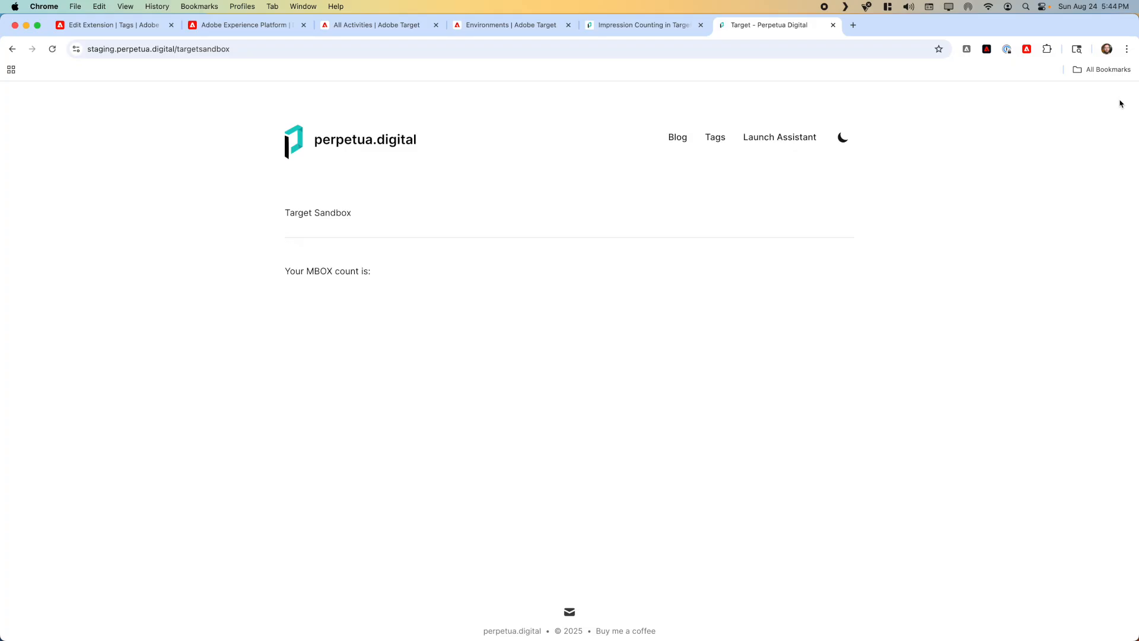
key(super+r)
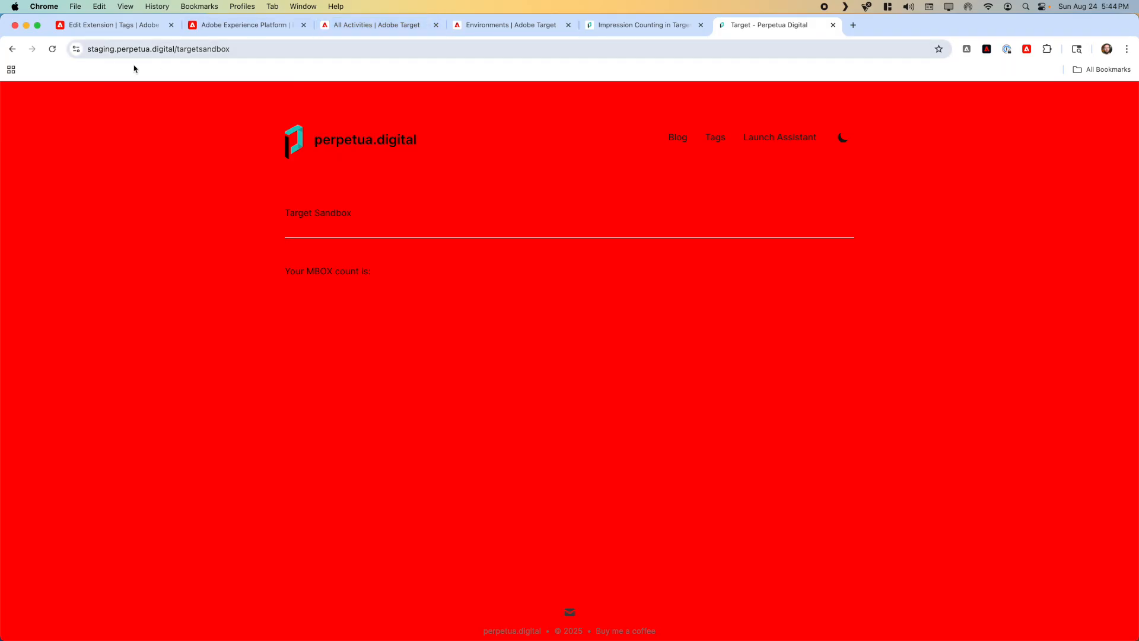
Step: Return from the backgrounds colors overview to the All Activities list in Adobe Target
click(131, 30)
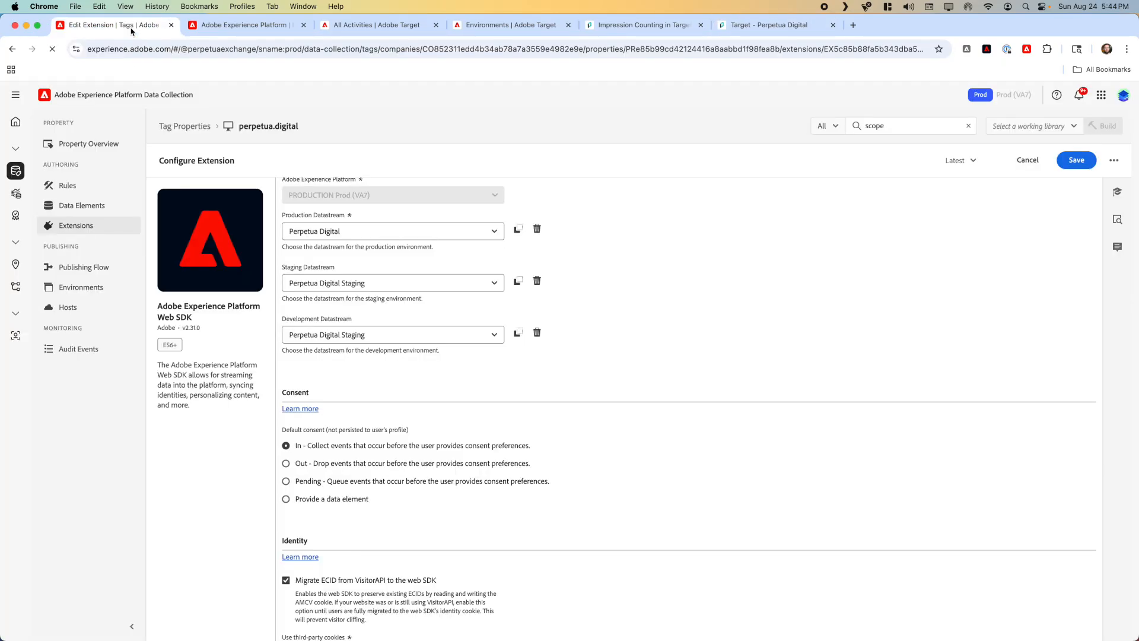
click(358, 30)
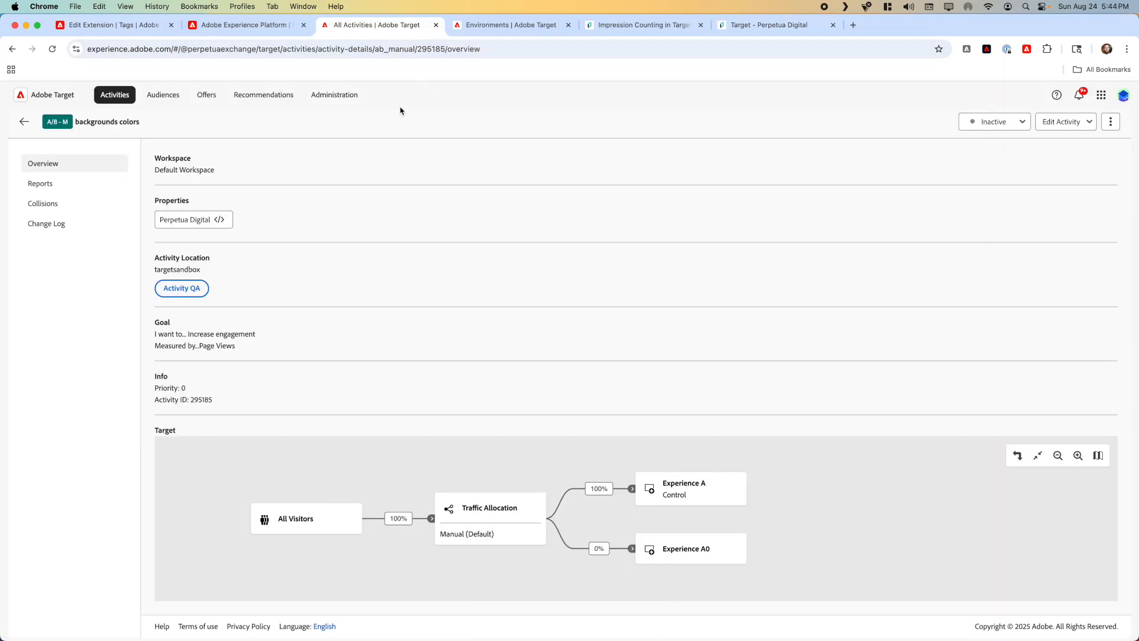
click(25, 122)
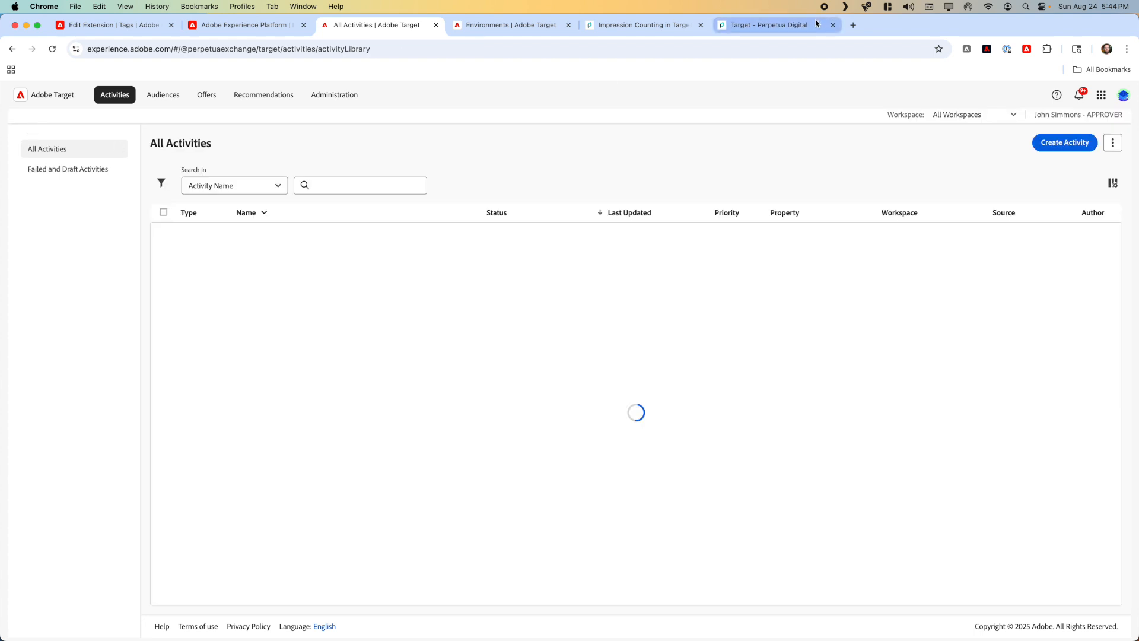
Step: Open the production page perpetua.digital/targetsandbox in a new browser tab to compare it with the staging page
click(788, 28)
key(super+t)
text(perpetua.digital)
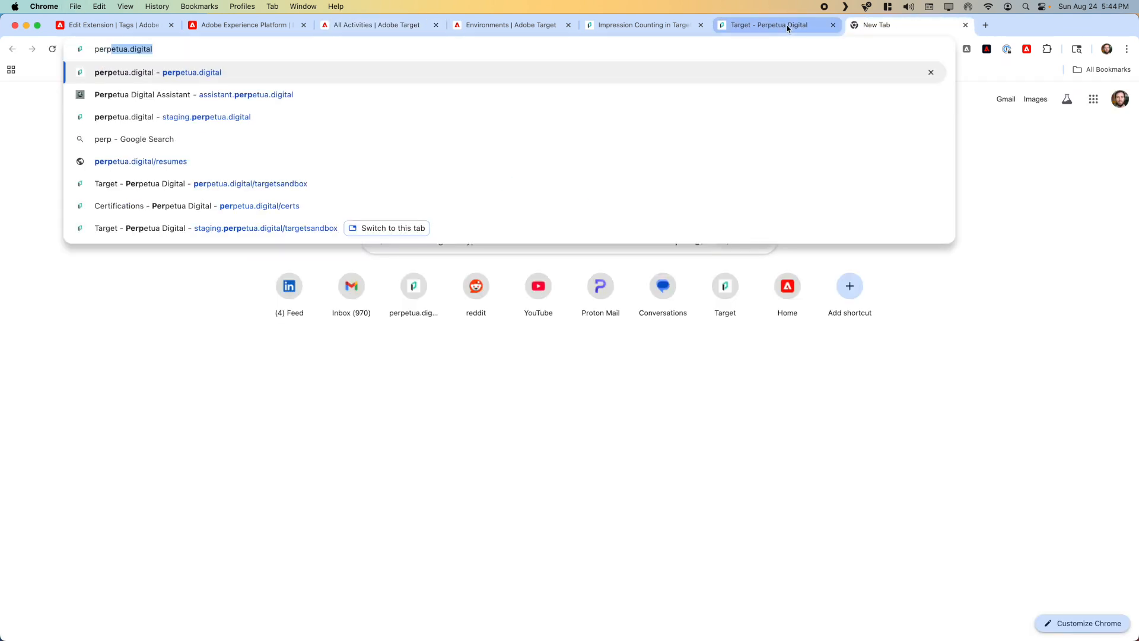
text(/sa)
key(BackSpace)
key(BackSpace)
text(t)
key(Return)
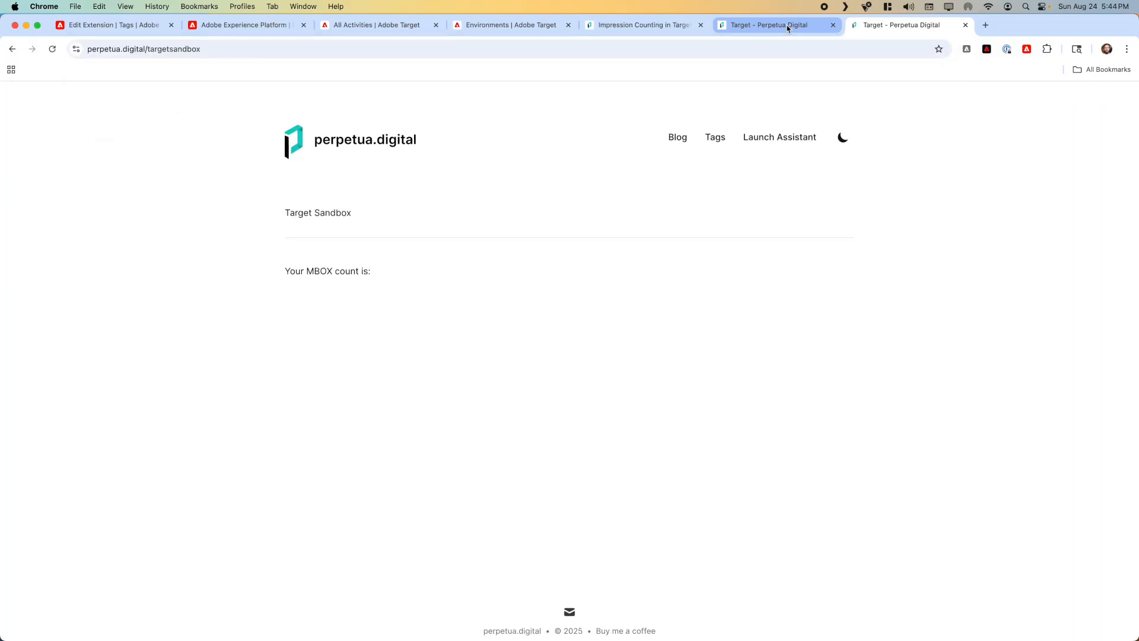
Step: Open the staging Target sandbox page in a new incognito window, signing in with the staging username and password
click(772, 26)
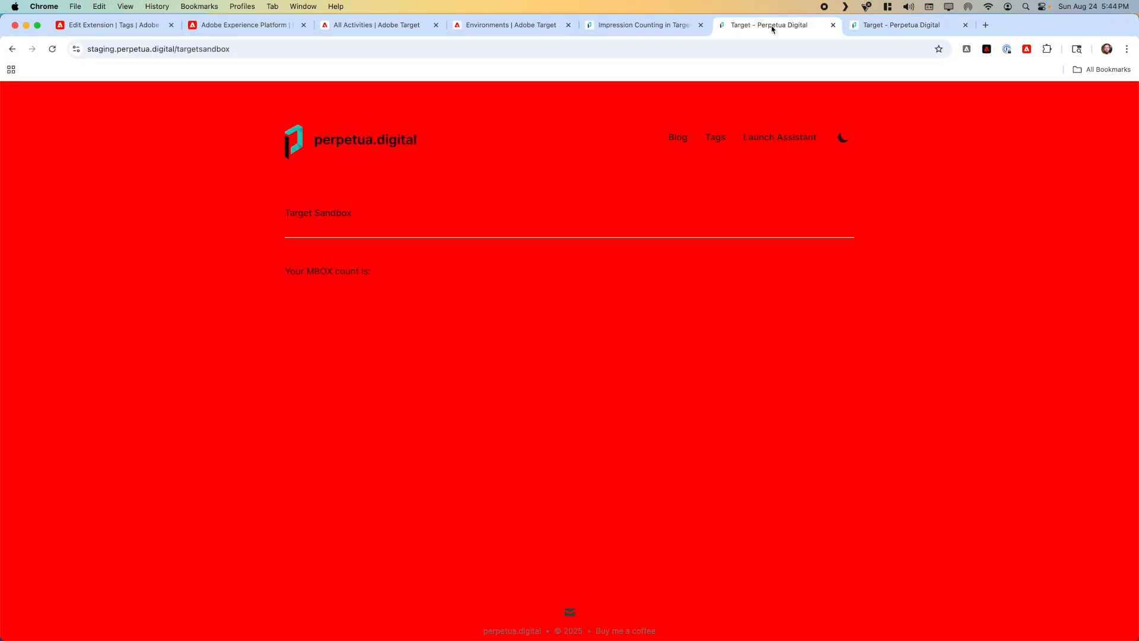
click(569, 51)
key(super+c)
key(super+shift+n)
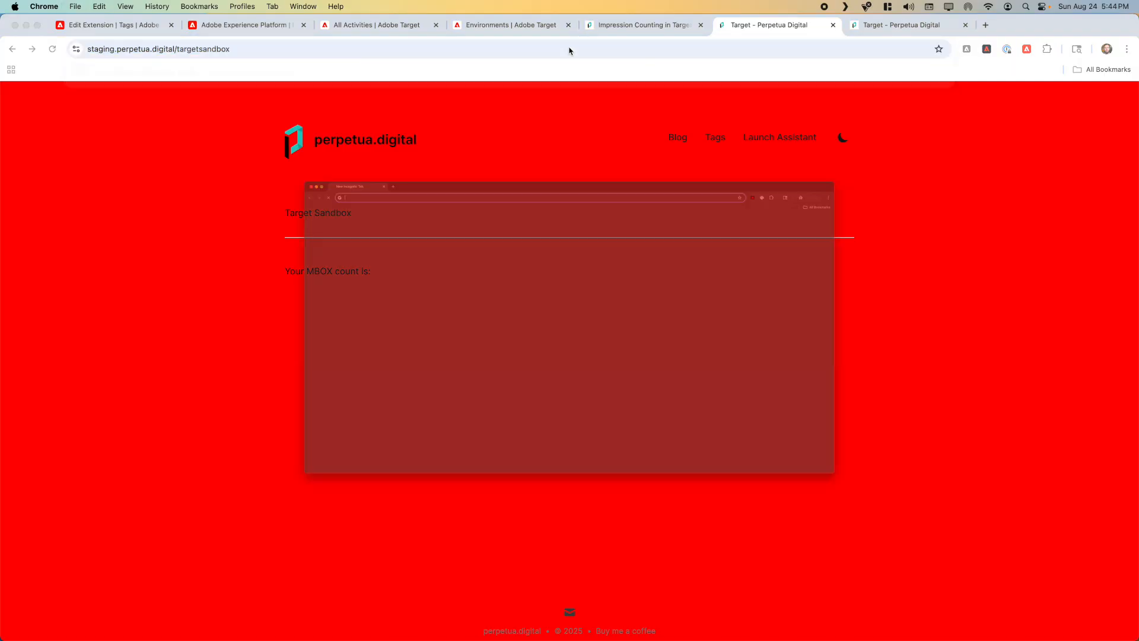
key(super+v)
key(Return)
text(staging)
key(Tab)
text(•••••••)
key(Return)
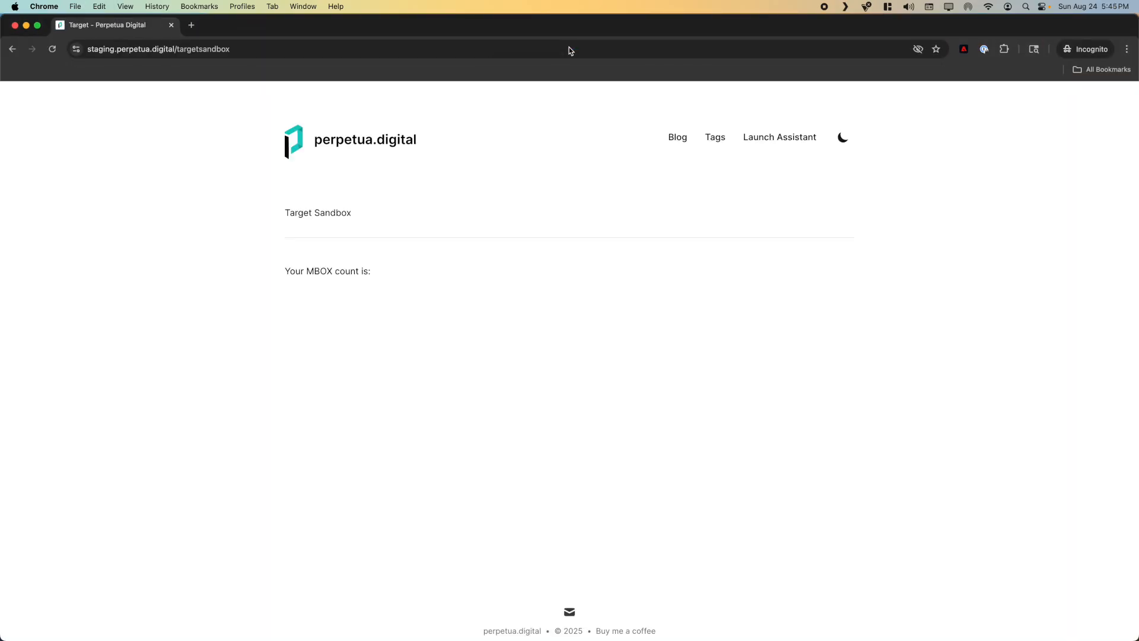
Step: Repeat the staging background check in a fresh incognito session, entering the site's username and password, and close the window when done
key(super+w)
key(super+shift+n)
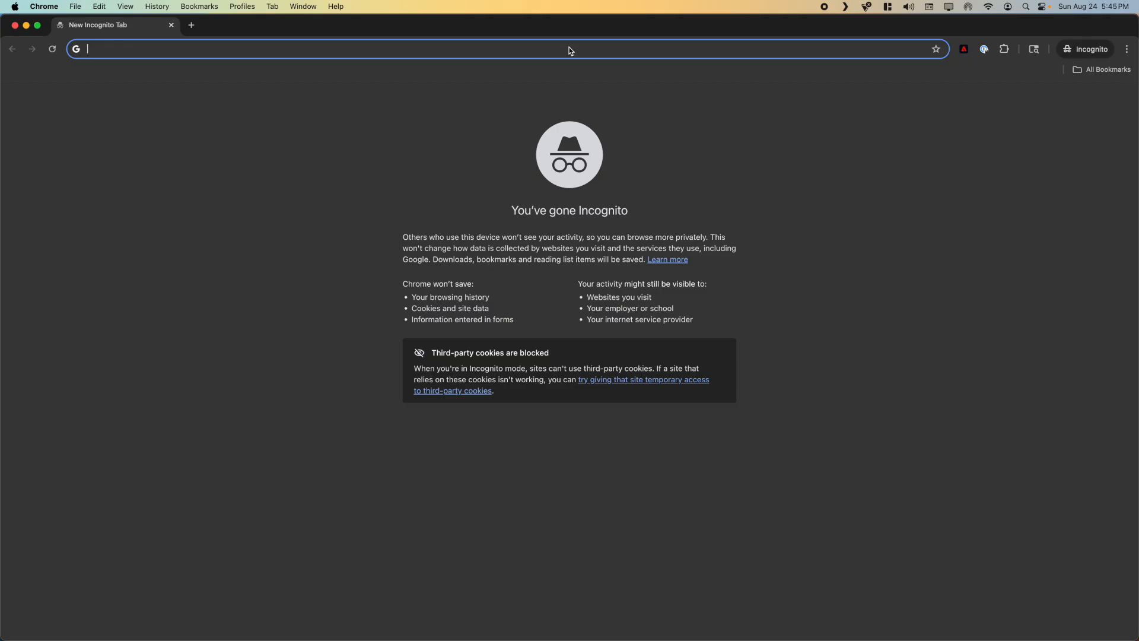
key(super+v)
text(/ta)
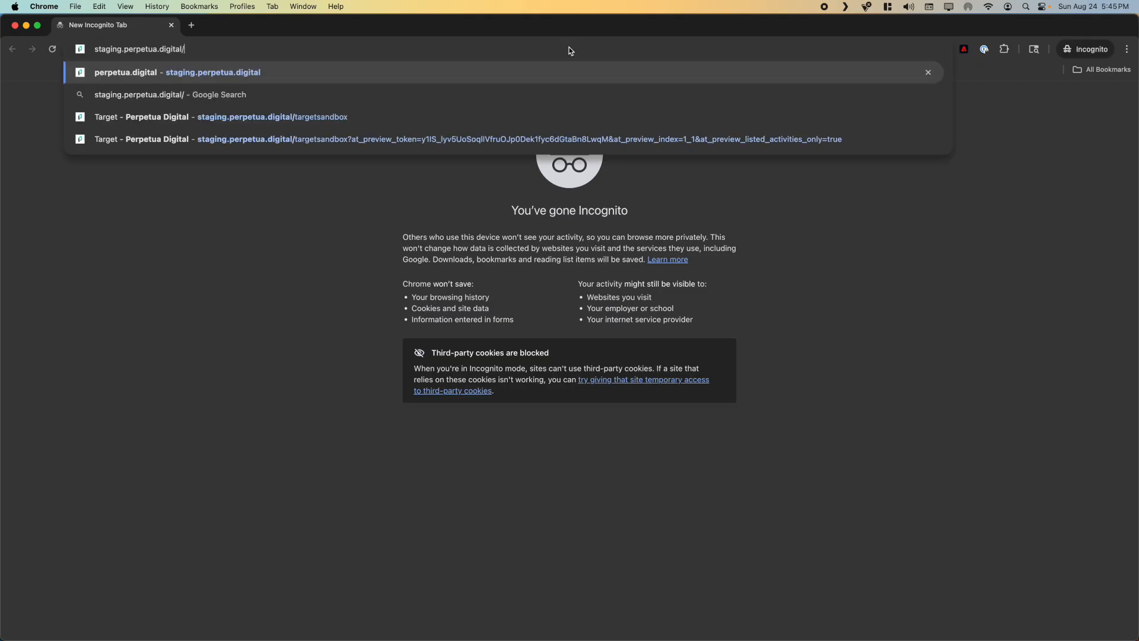
key(Return)
text(stagingp)
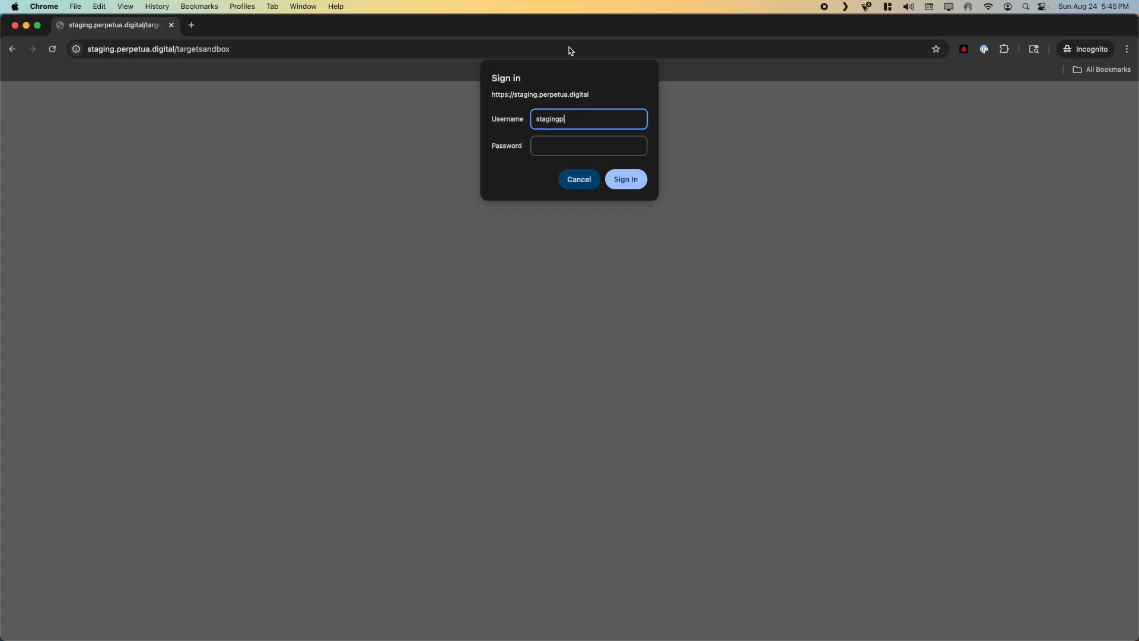
key(BackSpace)
key(Tab)
text(••••••••)
key(Return)
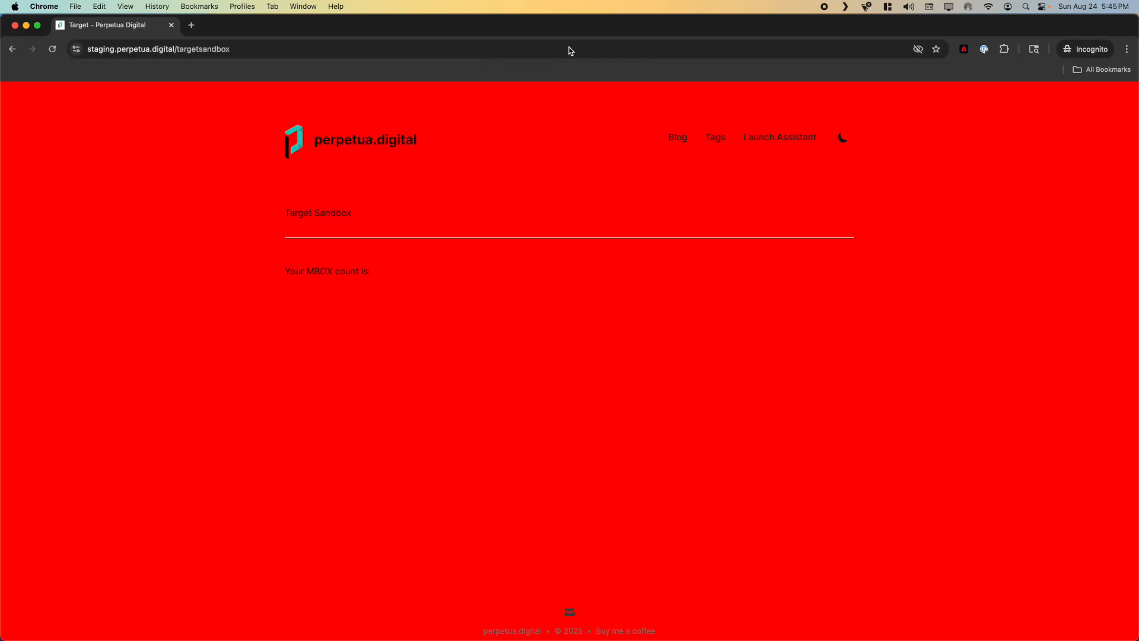
key(super+w)
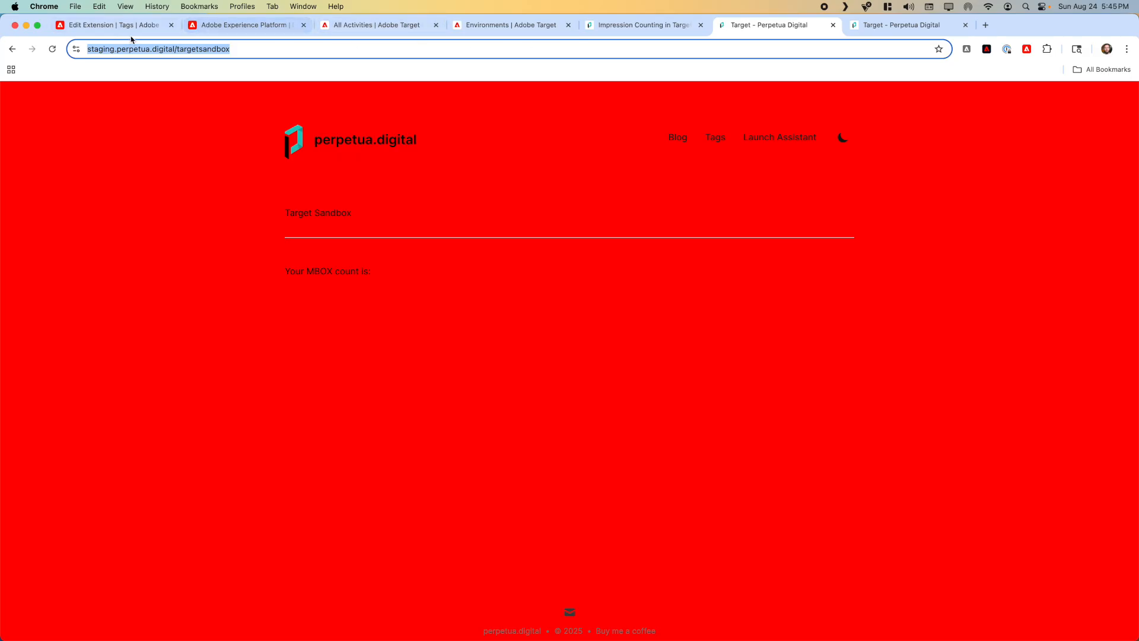
Step: Select the backgrounds colors activity to check its status, and compare the staging and production Target sandbox pages
click(368, 25)
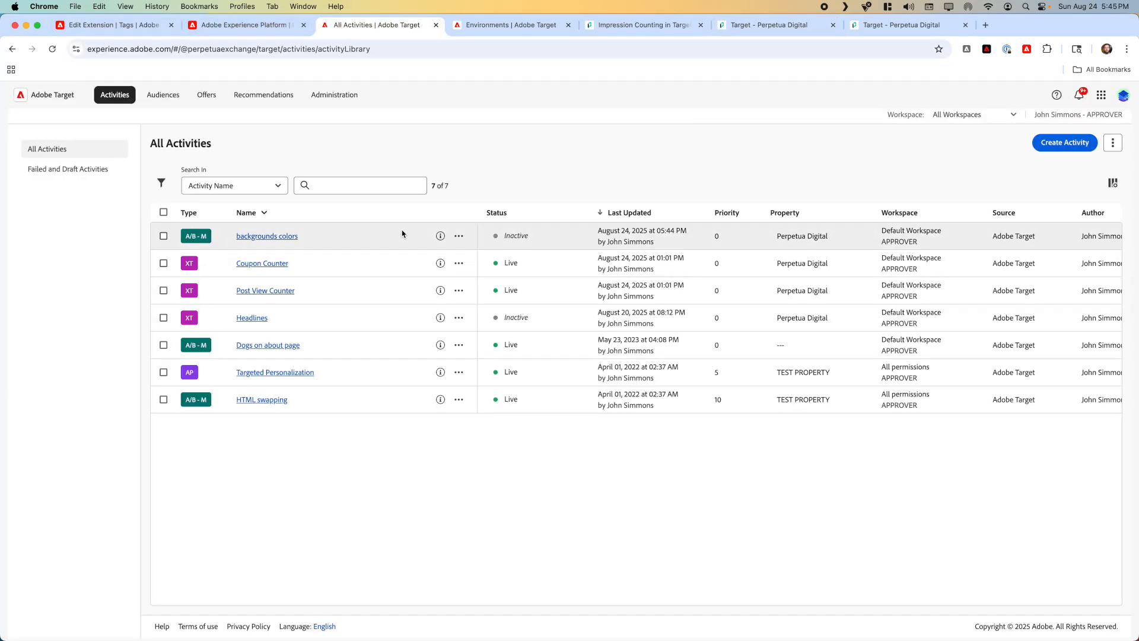
click(163, 236)
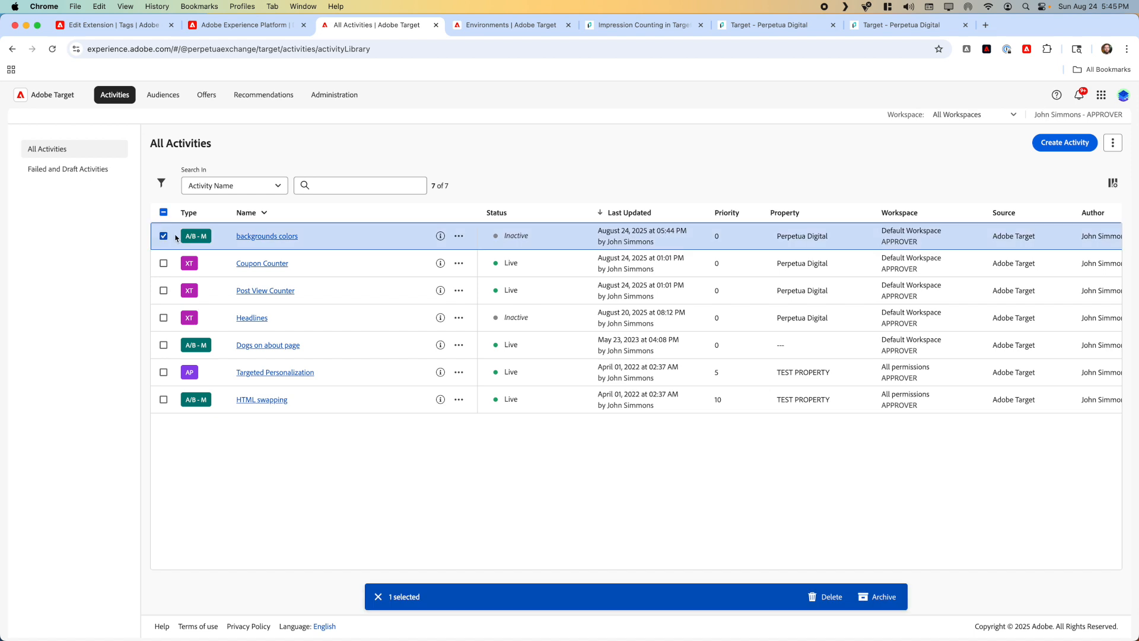
click(778, 27)
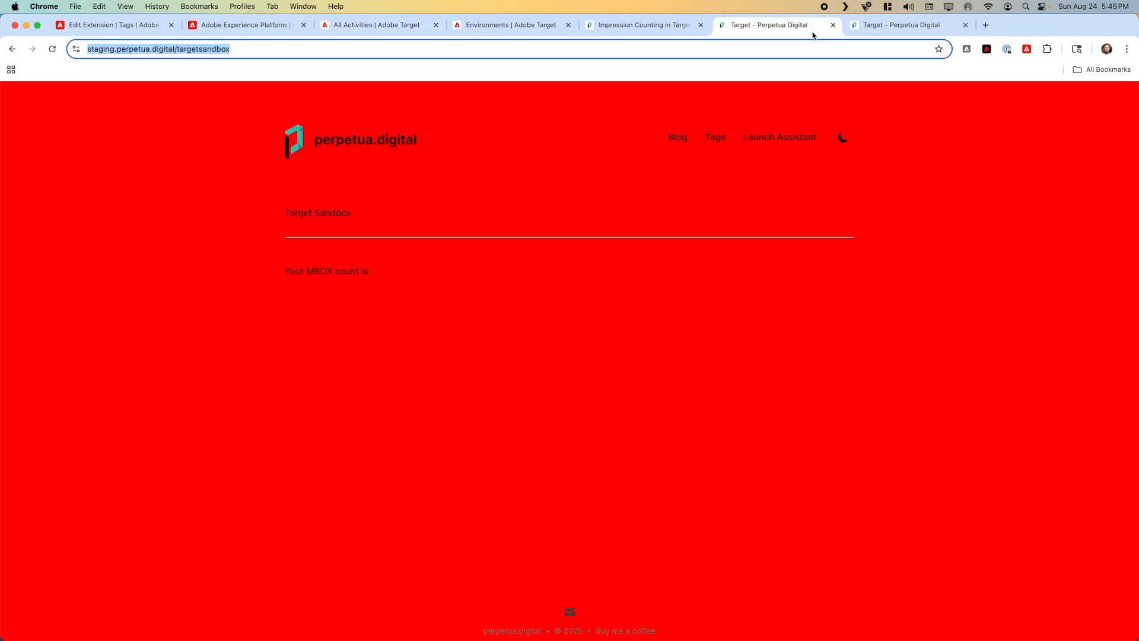
click(876, 26)
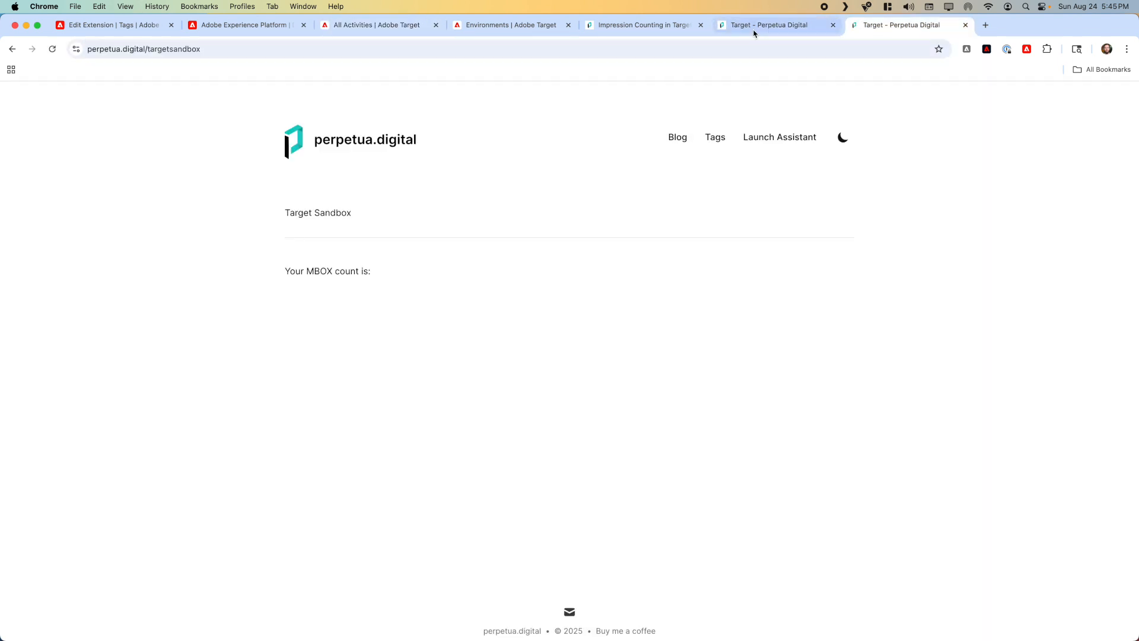
Step: Activate the backgrounds colors activity from the All Activities list in Adobe Target
click(71, 27)
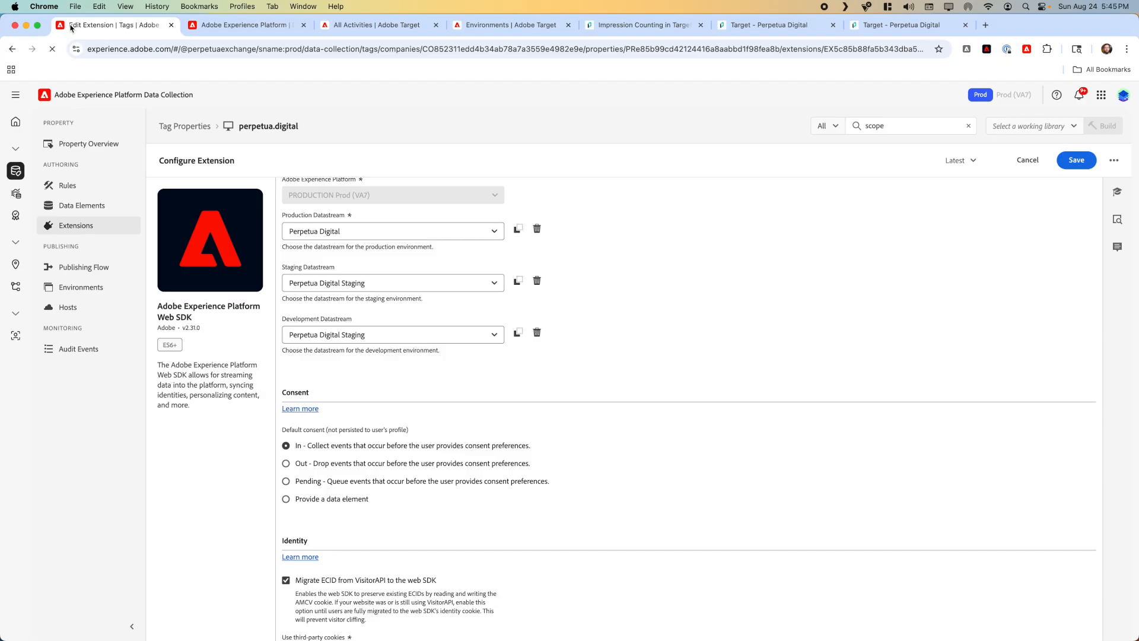
click(368, 26)
click(458, 236)
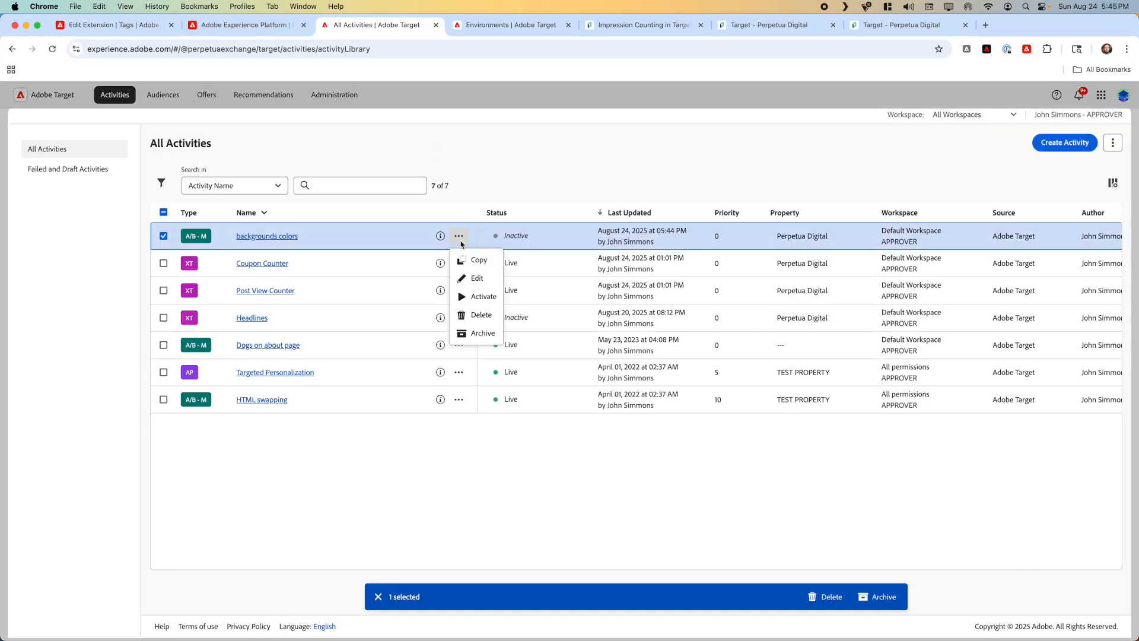
click(474, 306)
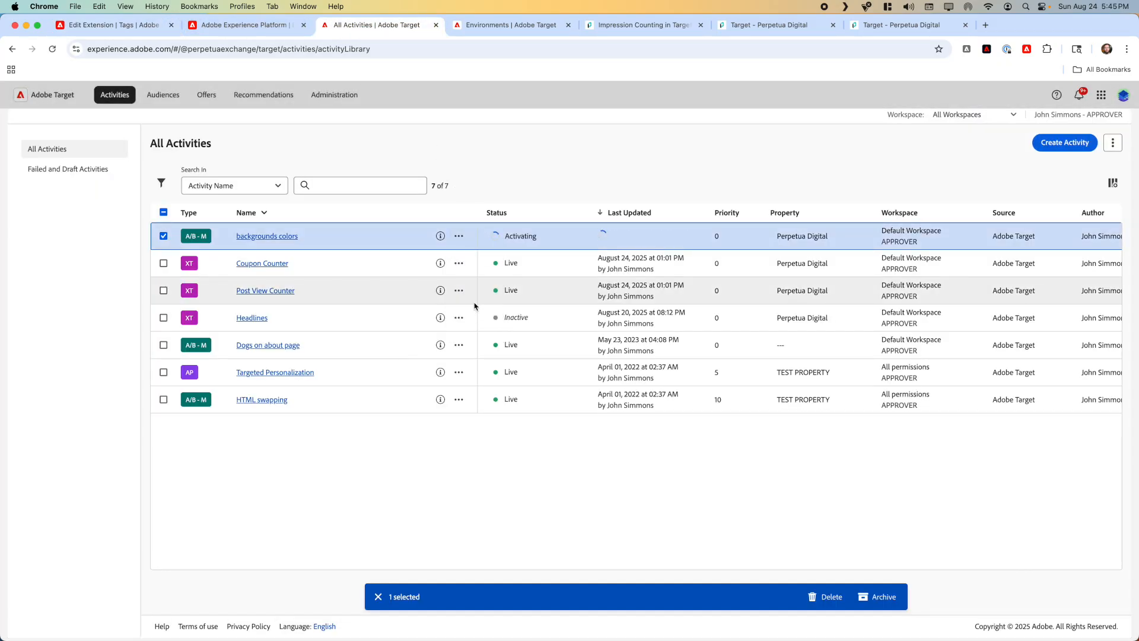
Step: Reload the production Target sandbox page to check its background color
click(895, 25)
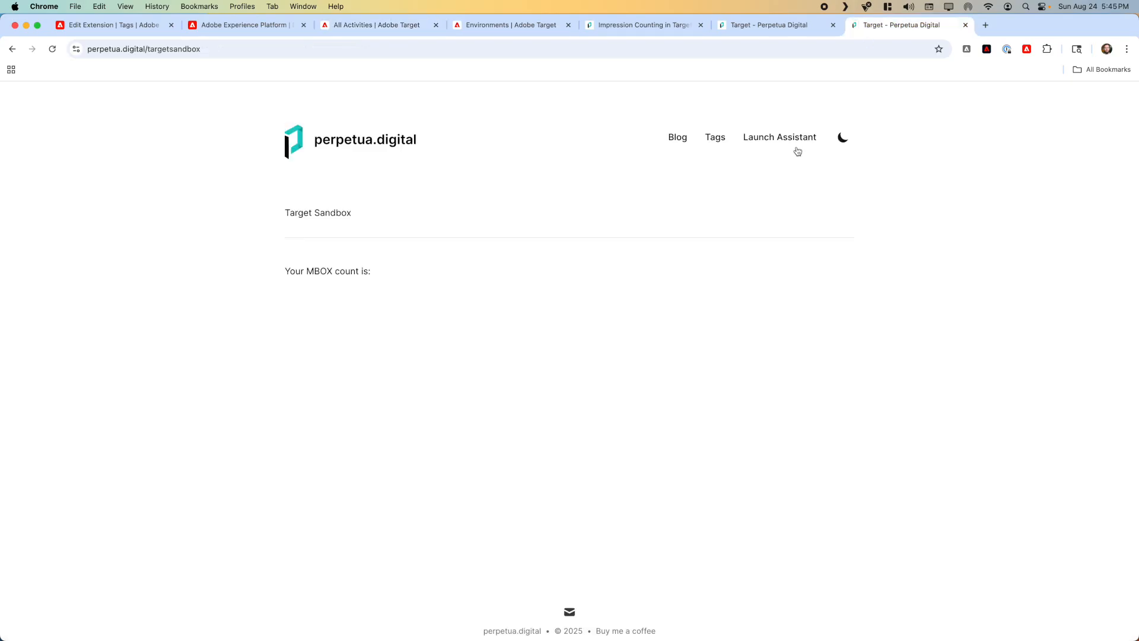
key(super+r)
key(super+r)
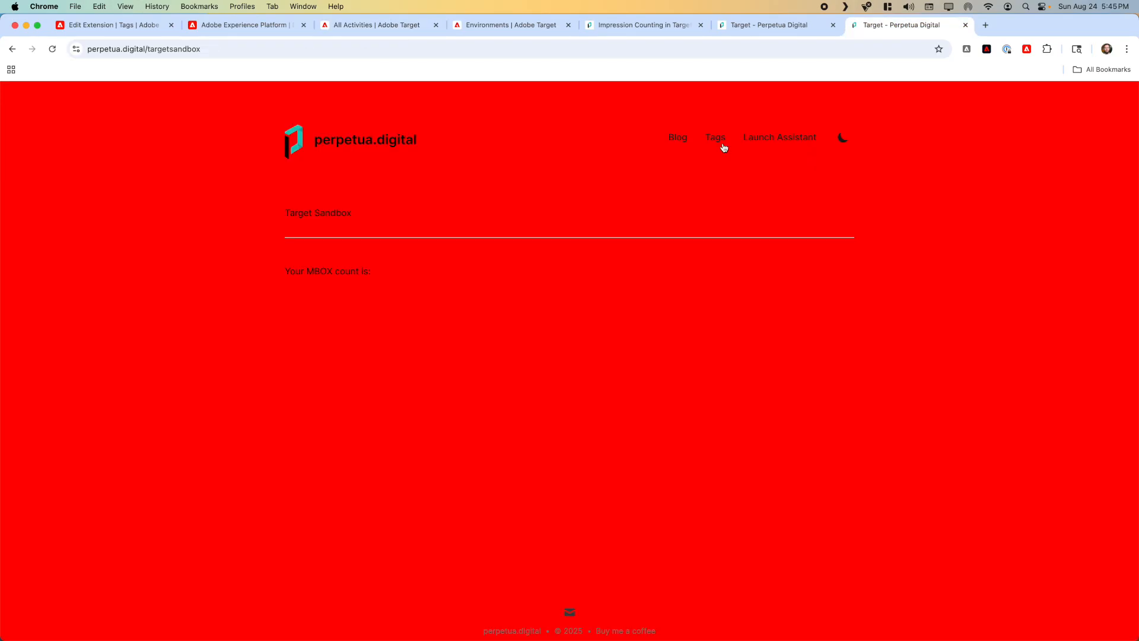
Step: Open the production page perpetua.digital/targetsandbox in a new incognito window to check delivery to a new visitor
click(580, 49)
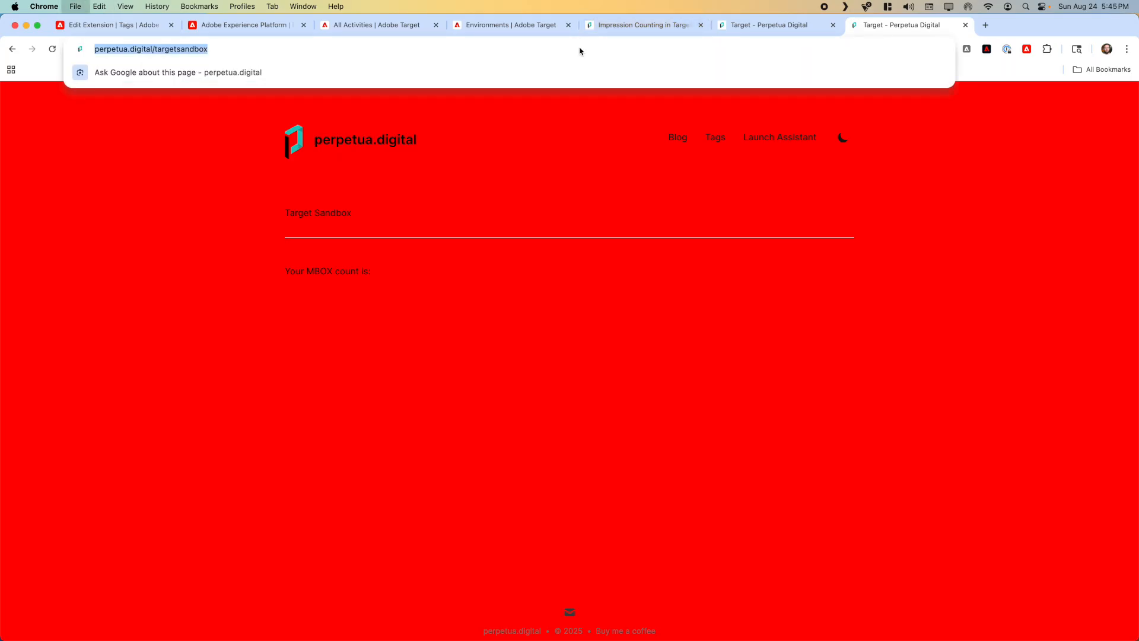
key(super+c)
key(super+shift+n)
key(super+v)
key(Return)
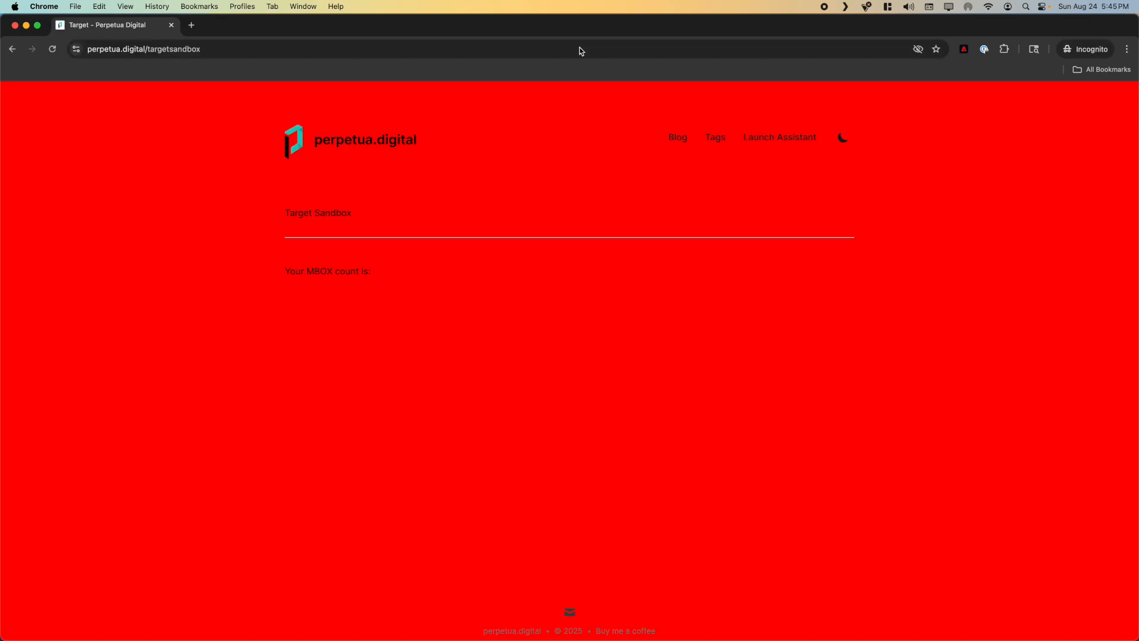
Step: Reload the production sandbox as a new visitor in two more fresh incognito sessions, and close the last window
key(super+w)
key(super+shift+n)
key(super+v)
key(Return)
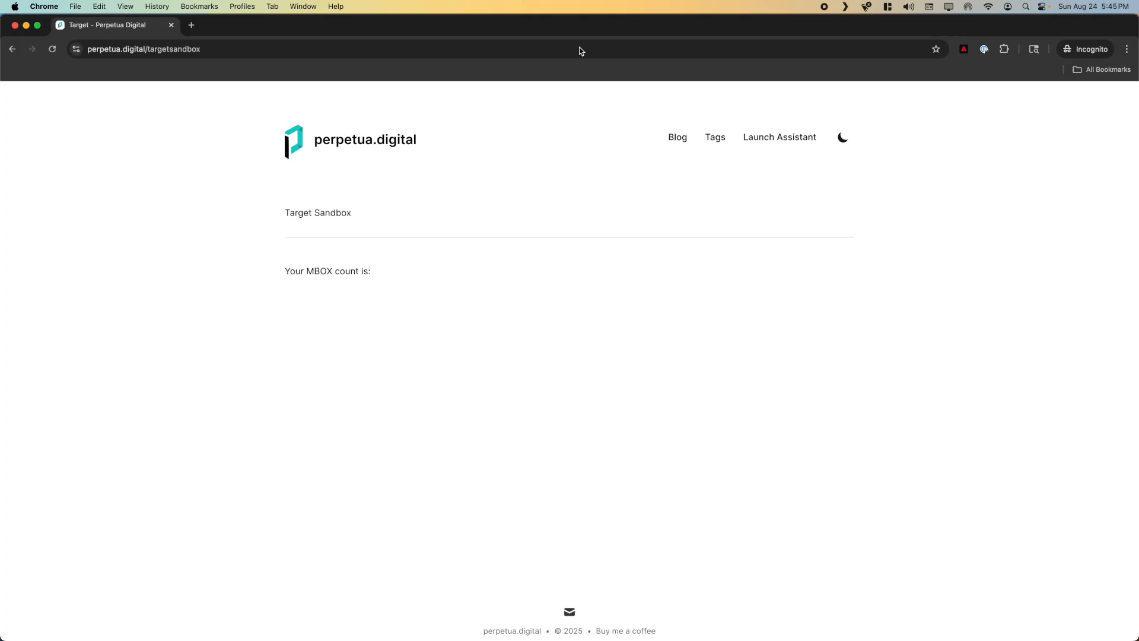
key(super+w)
key(super+shift+n)
key(super+v)
key(Return)
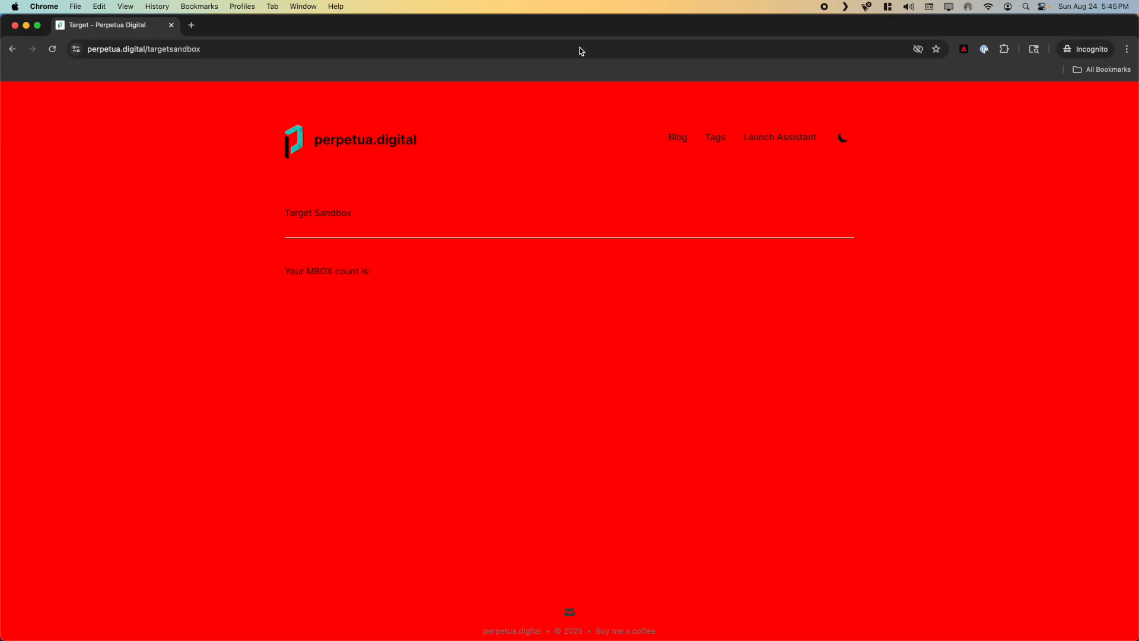
key(super+w)
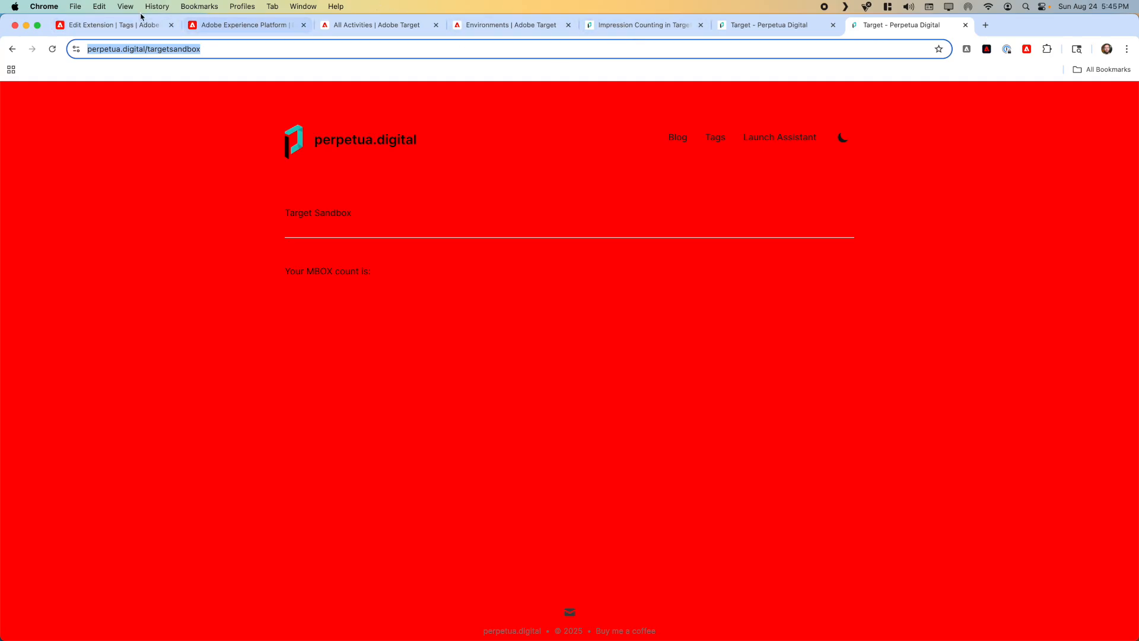
Step: Deactivate the backgrounds colors activity in the Adobe Target activity list
click(349, 24)
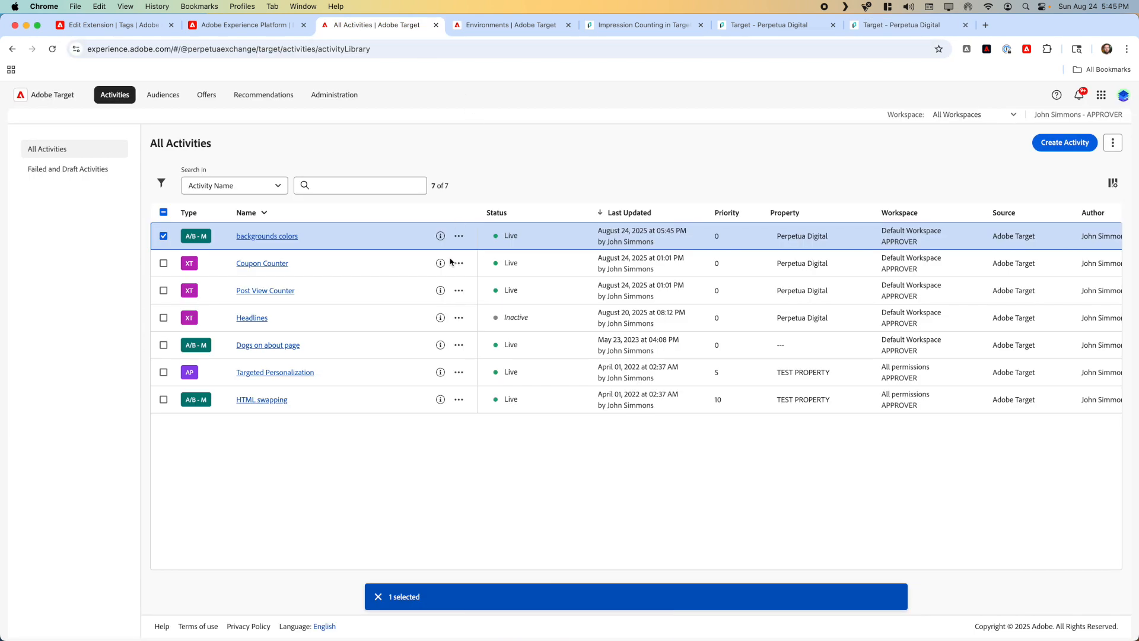
click(459, 235)
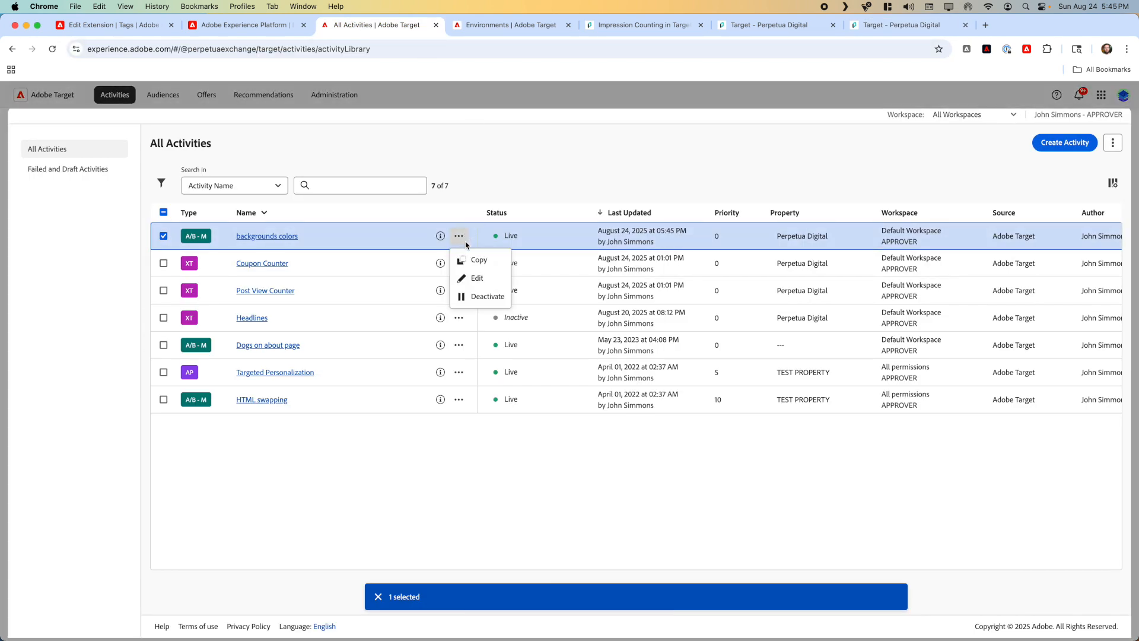
click(479, 298)
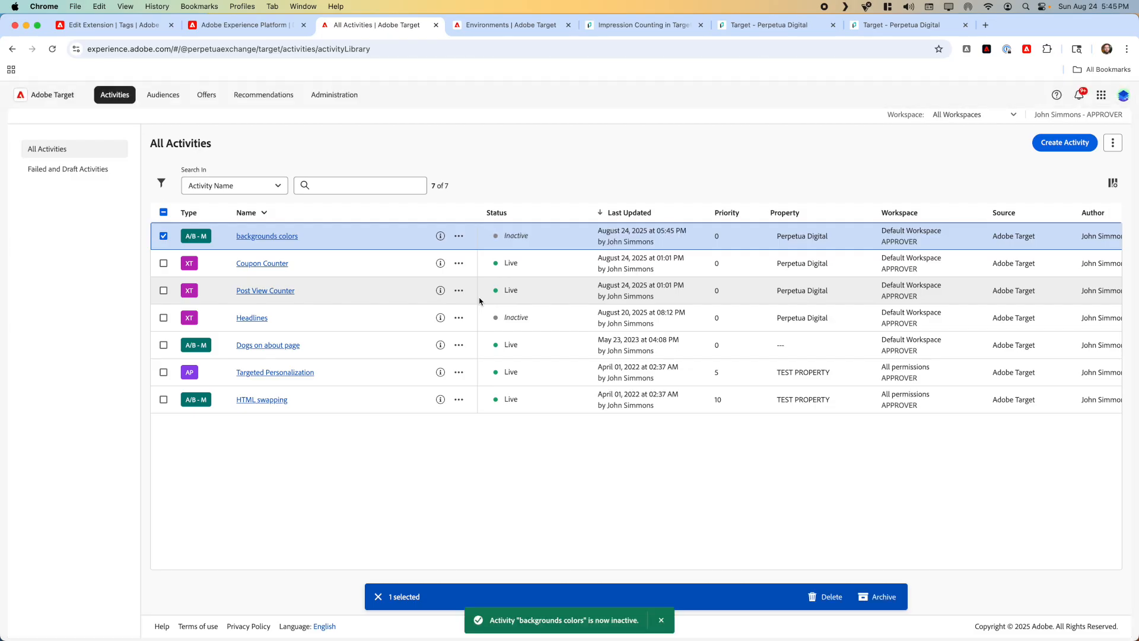
Step: Open the backgrounds colors activity and start editing its experiences
click(275, 237)
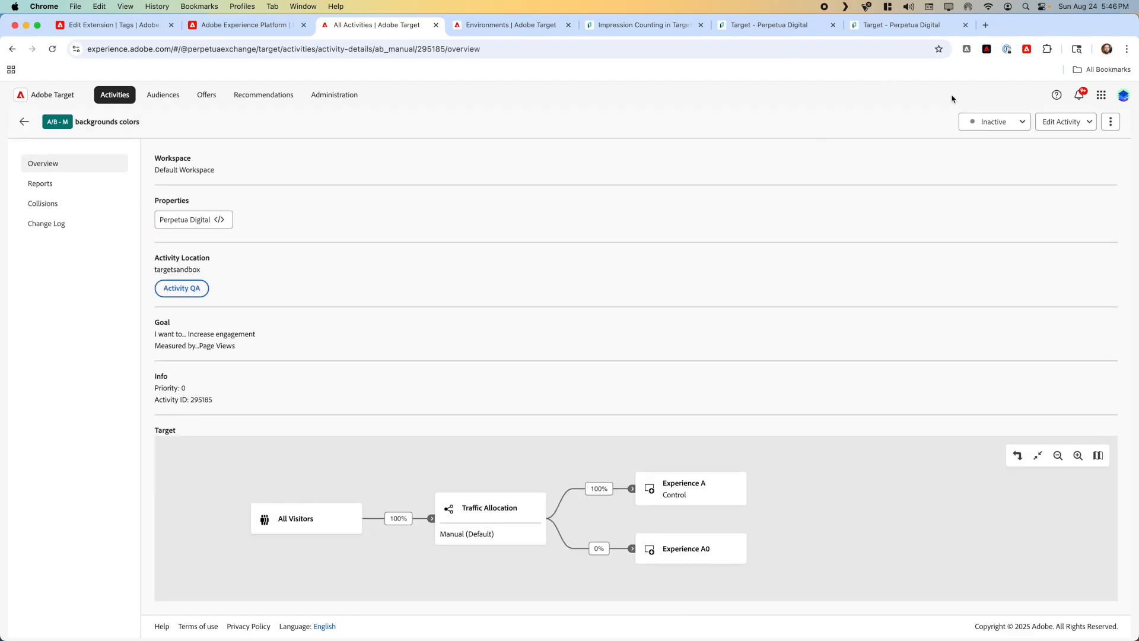
click(1065, 127)
click(1065, 146)
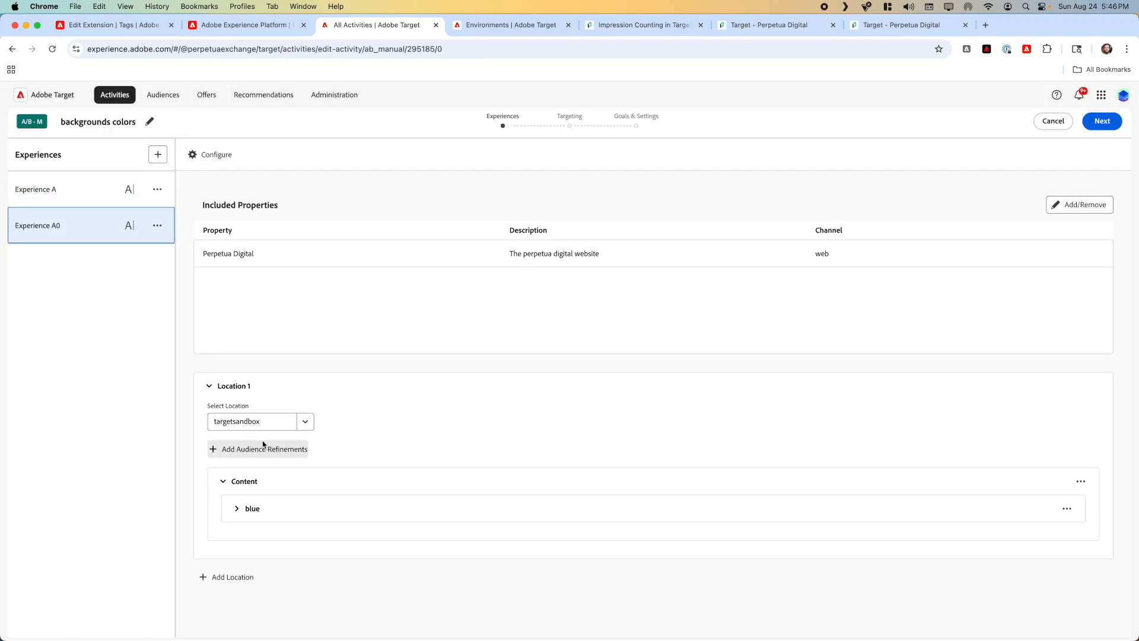
Step: In Experience A, set the COLOR value of the red JSON offer to "green" and save the offer
click(90, 197)
click(248, 510)
click(1068, 509)
click(1081, 532)
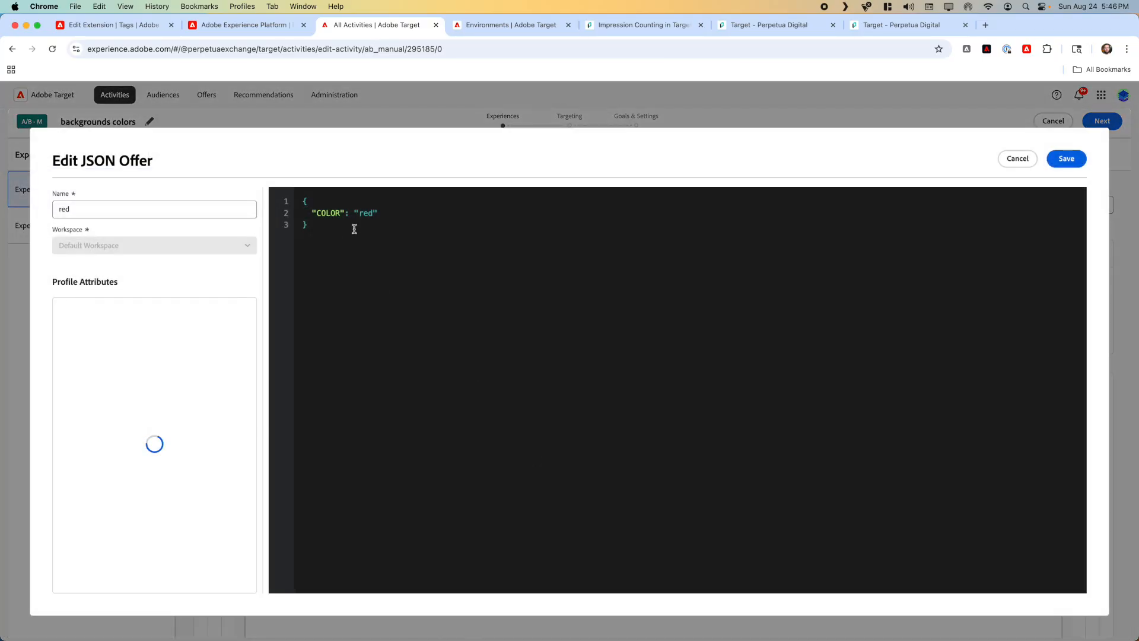
double_click(366, 213)
text(green)
click(1065, 160)
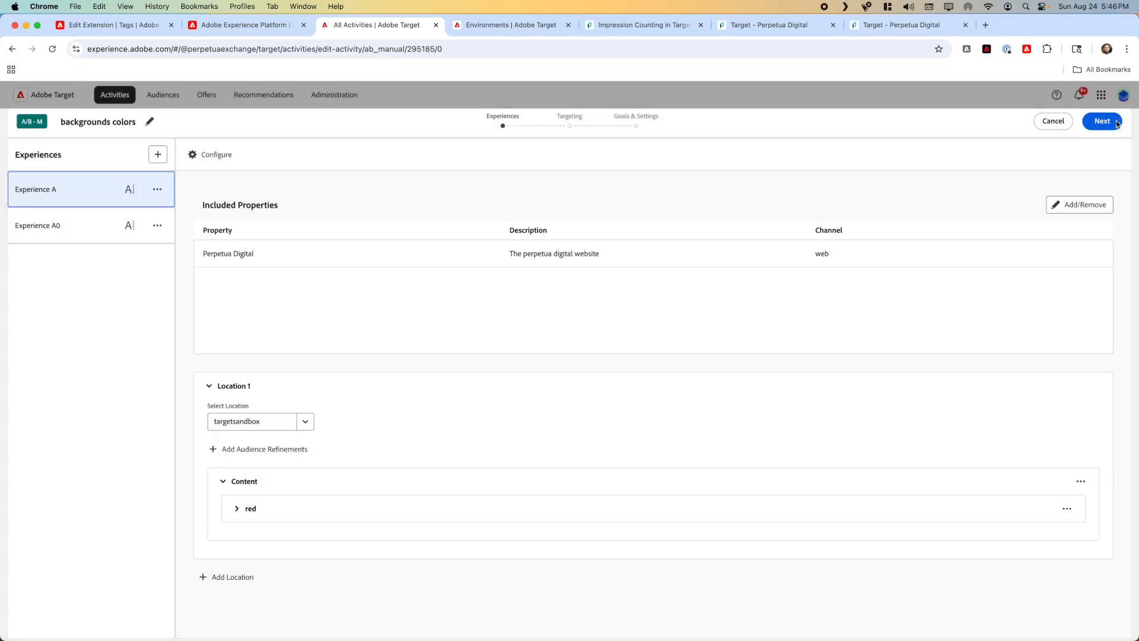
Step: Keep the existing targeting and goal settings and save the edited backgrounds colors activity
click(1114, 122)
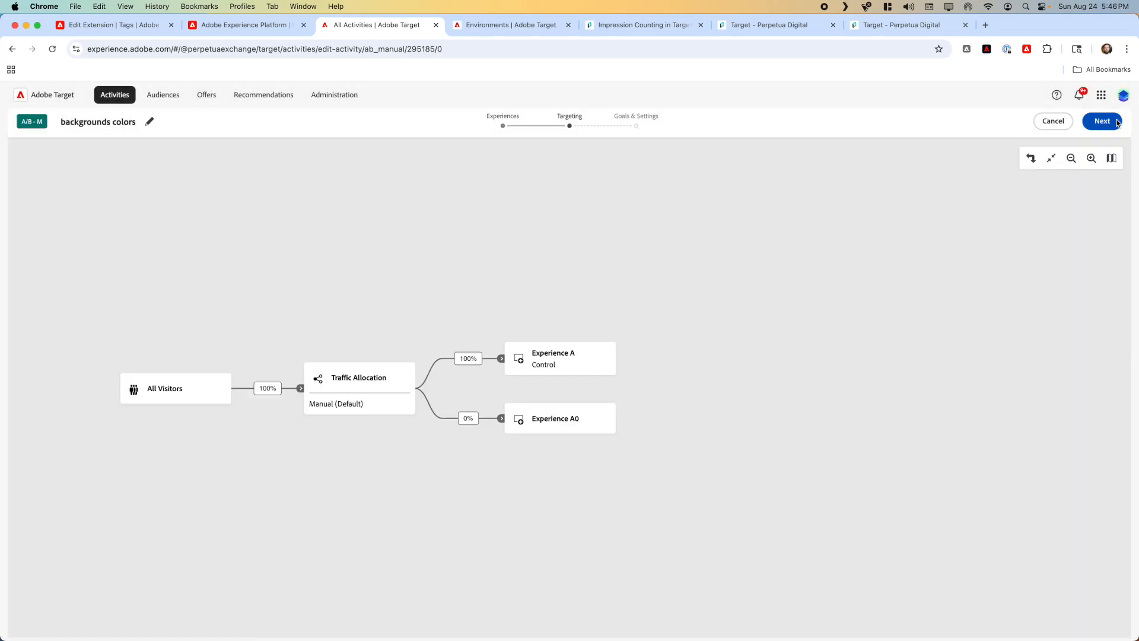
click(1100, 122)
click(1068, 123)
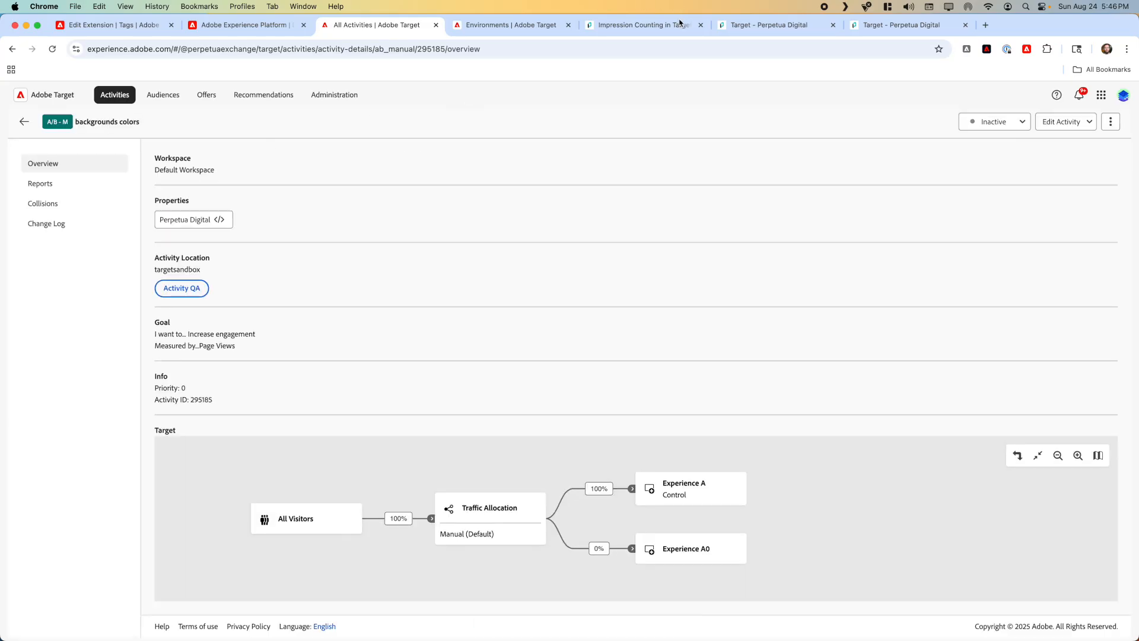
Step: Reload the staging Target sandbox page to check the background color after the offer change
click(752, 30)
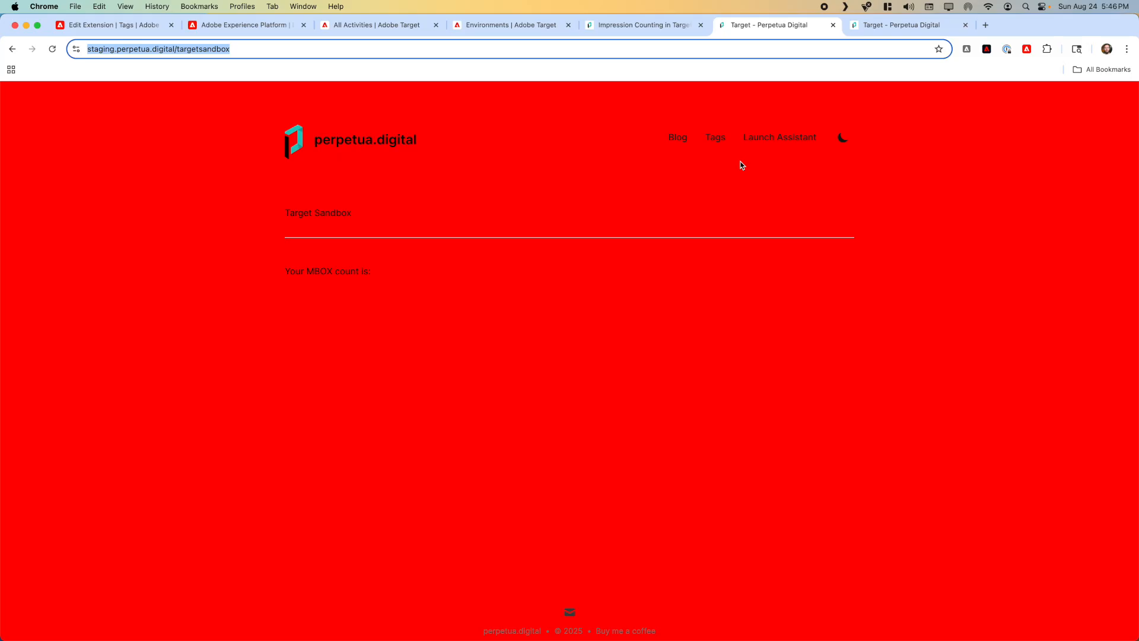
key(Return)
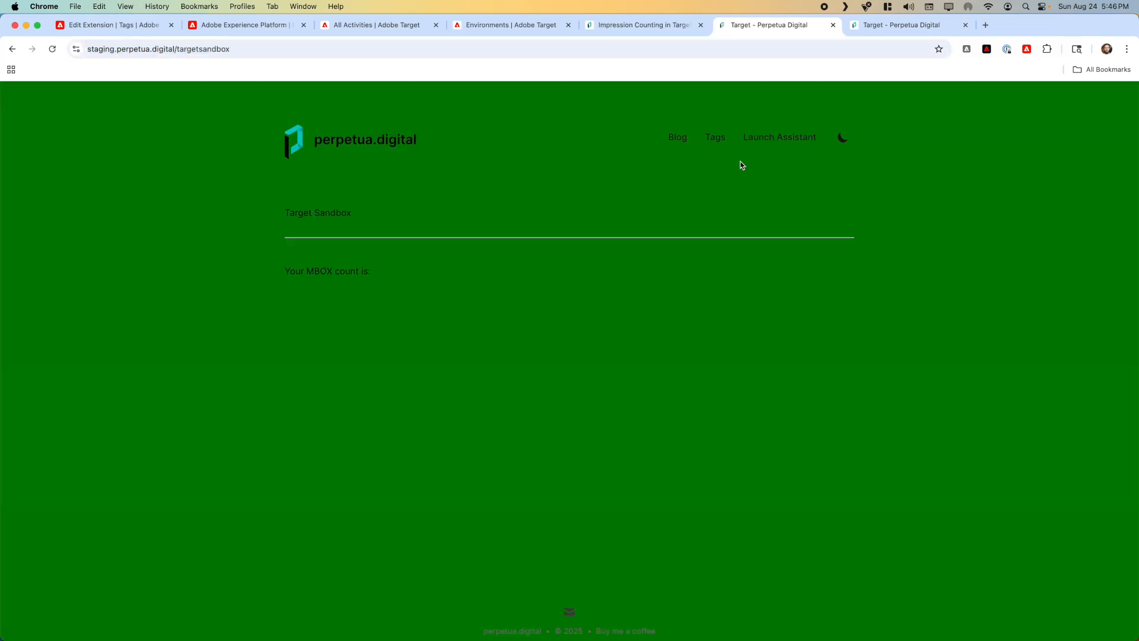